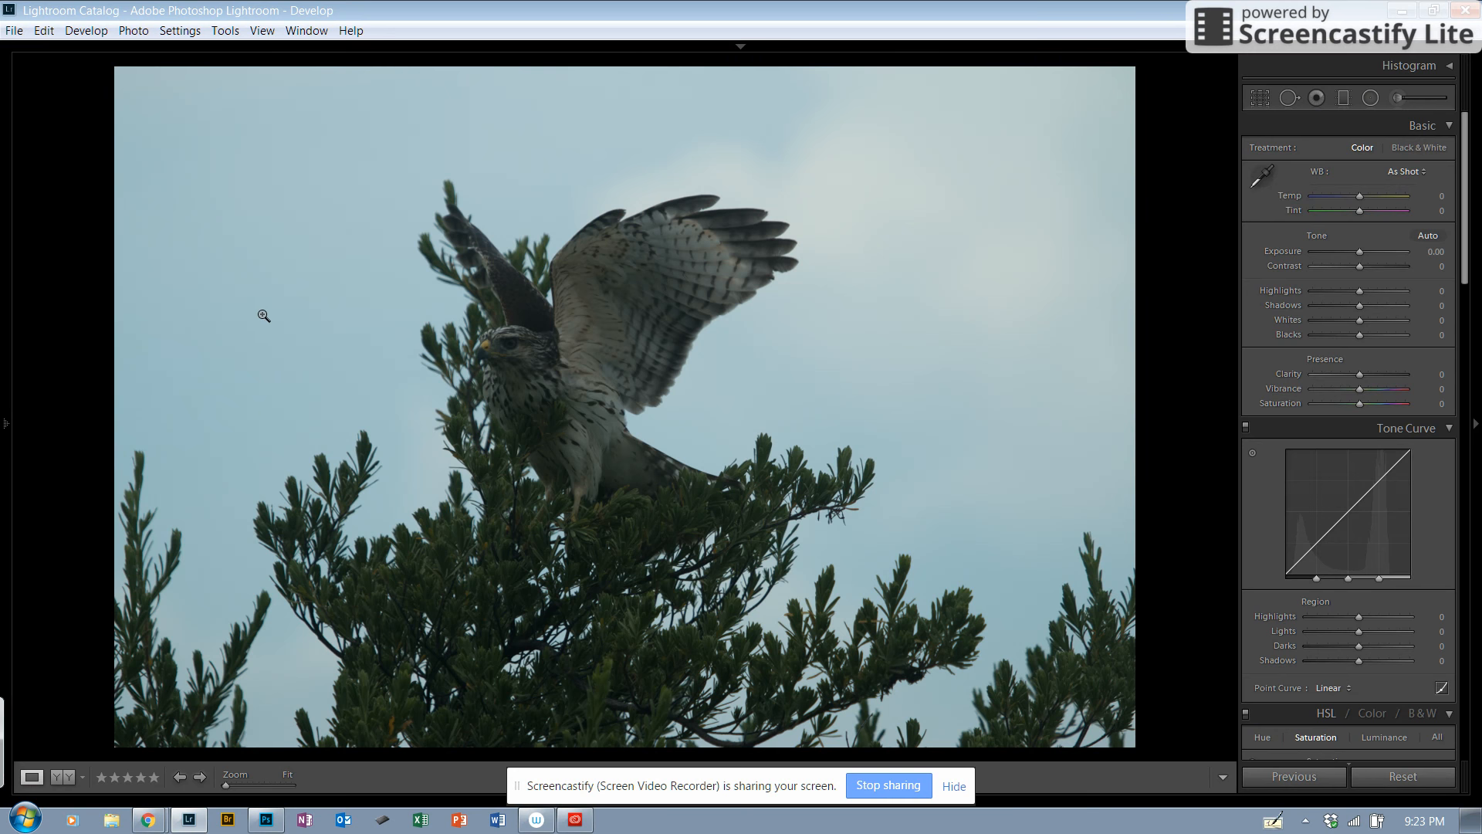
pyautogui.moveTo(5, 425)
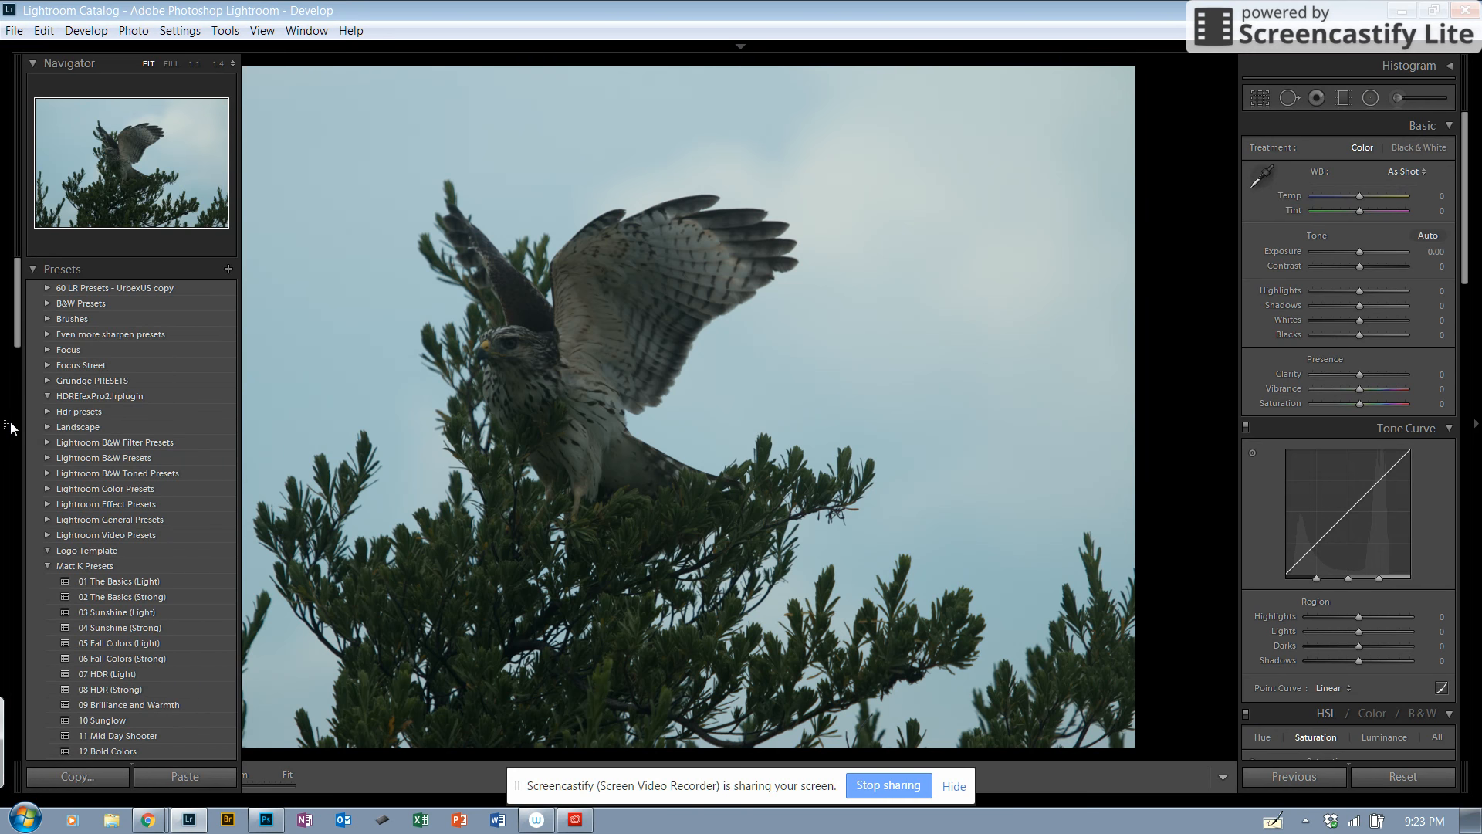
pyautogui.click(6, 425)
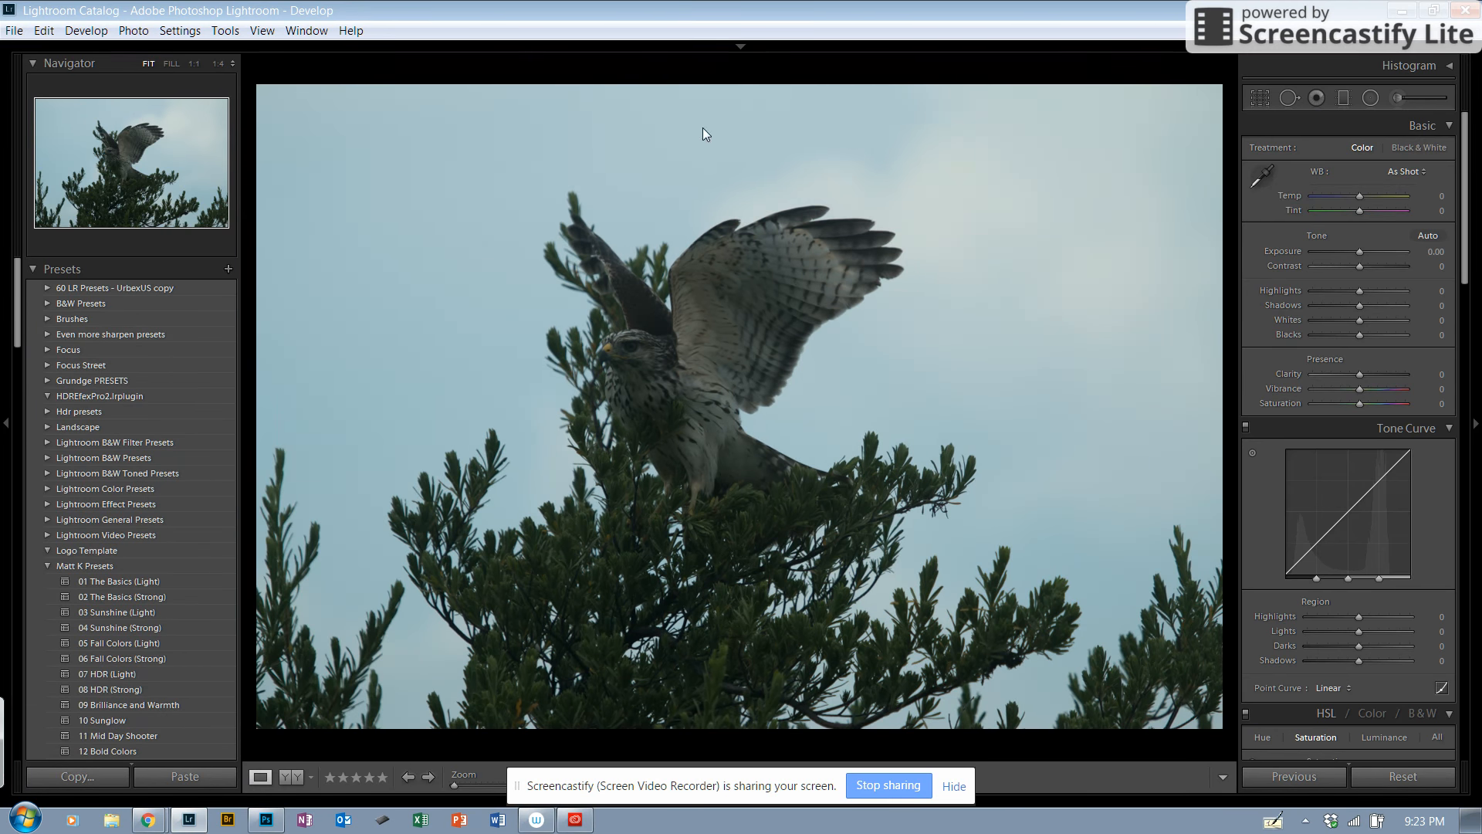
pyautogui.click(6, 426)
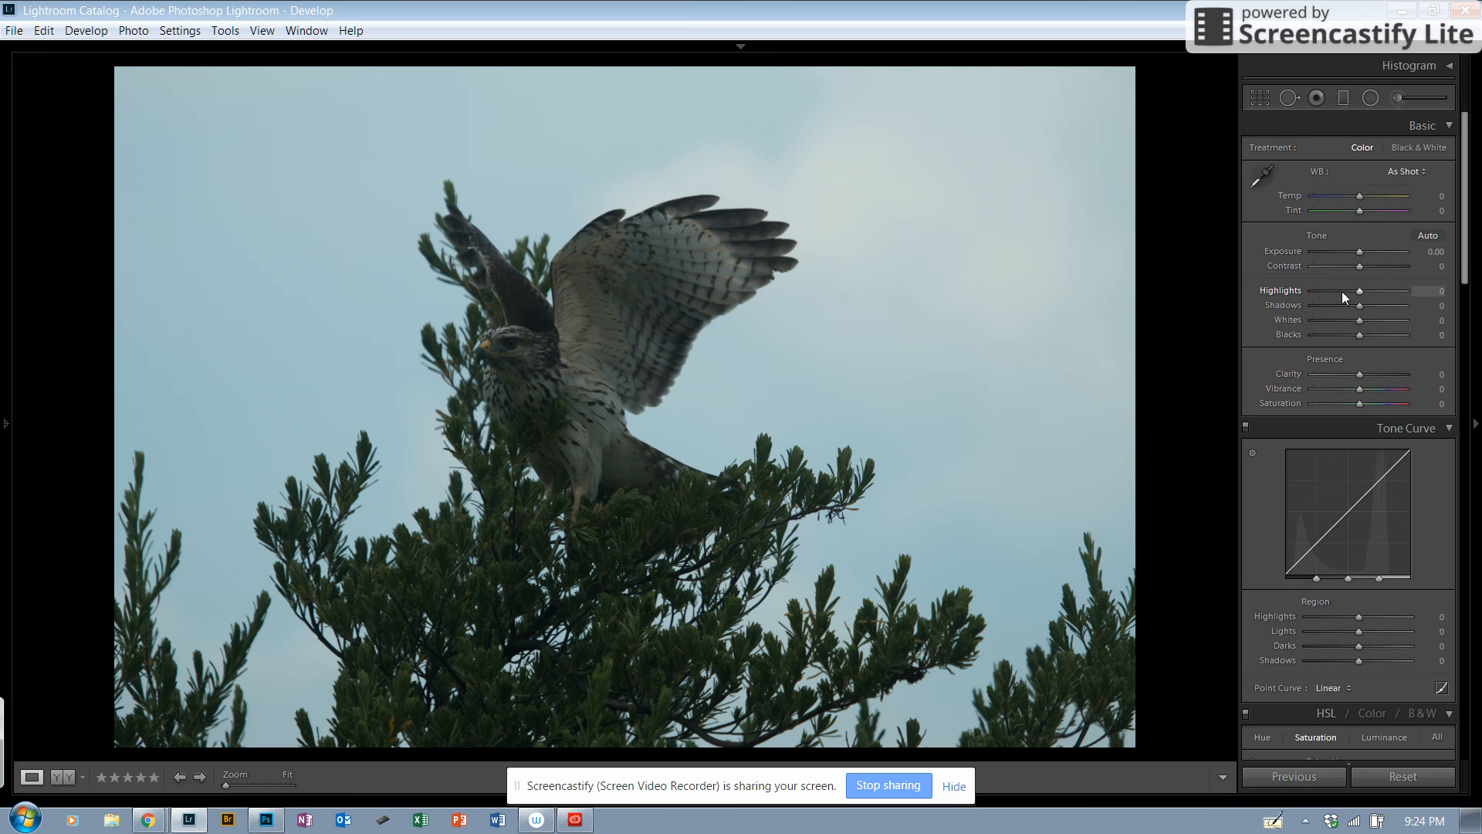
# Step: Set the hawk photo's basic tone highlights to -100 and shadows to +98
pyautogui.moveTo(1360, 291); pyautogui.dragTo(1304, 295)
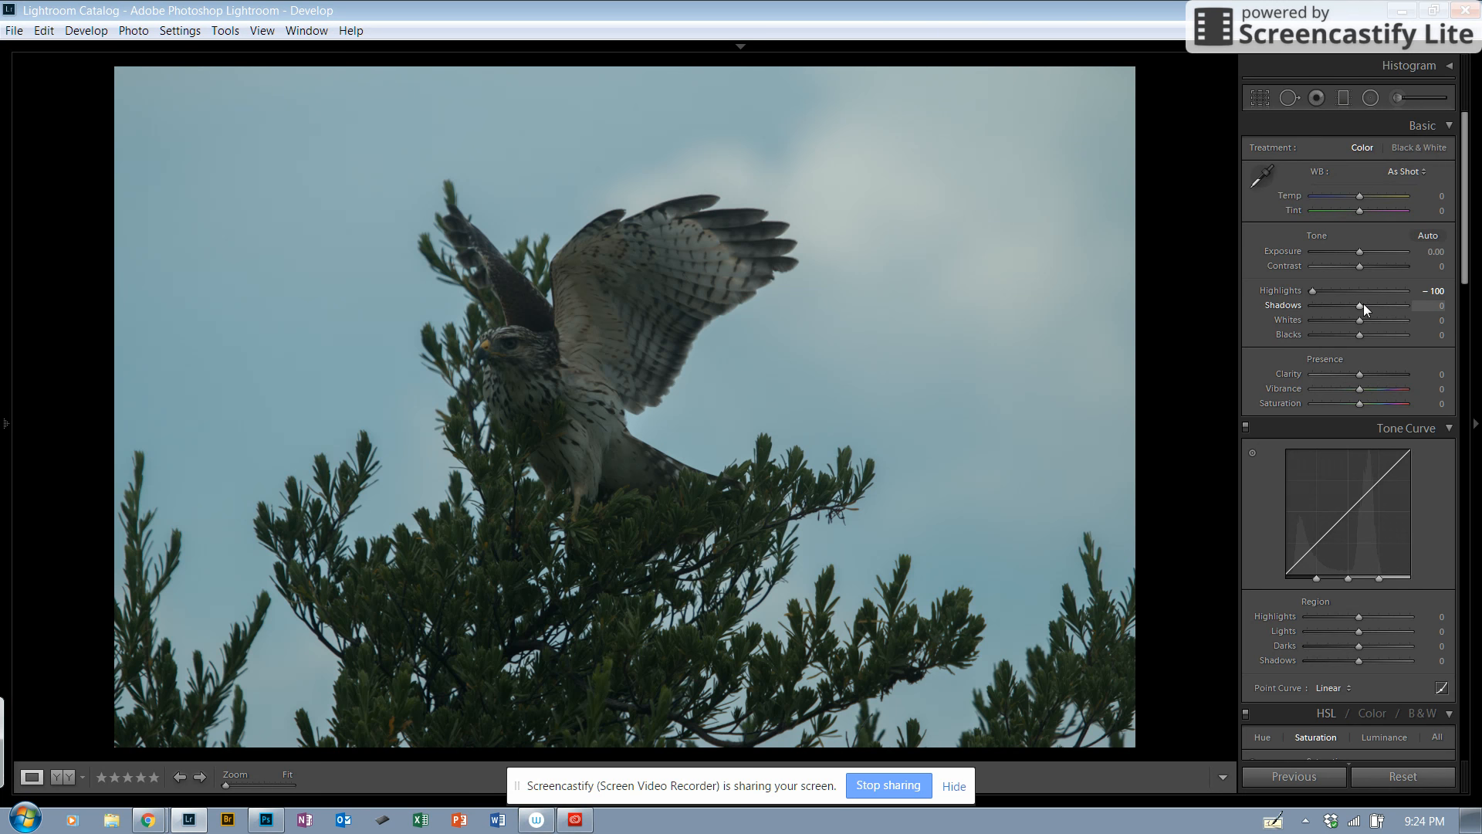
pyautogui.moveTo(1359, 307); pyautogui.dragTo(1360, 307)
pyautogui.moveTo(1359, 305); pyautogui.dragTo(1406, 314)
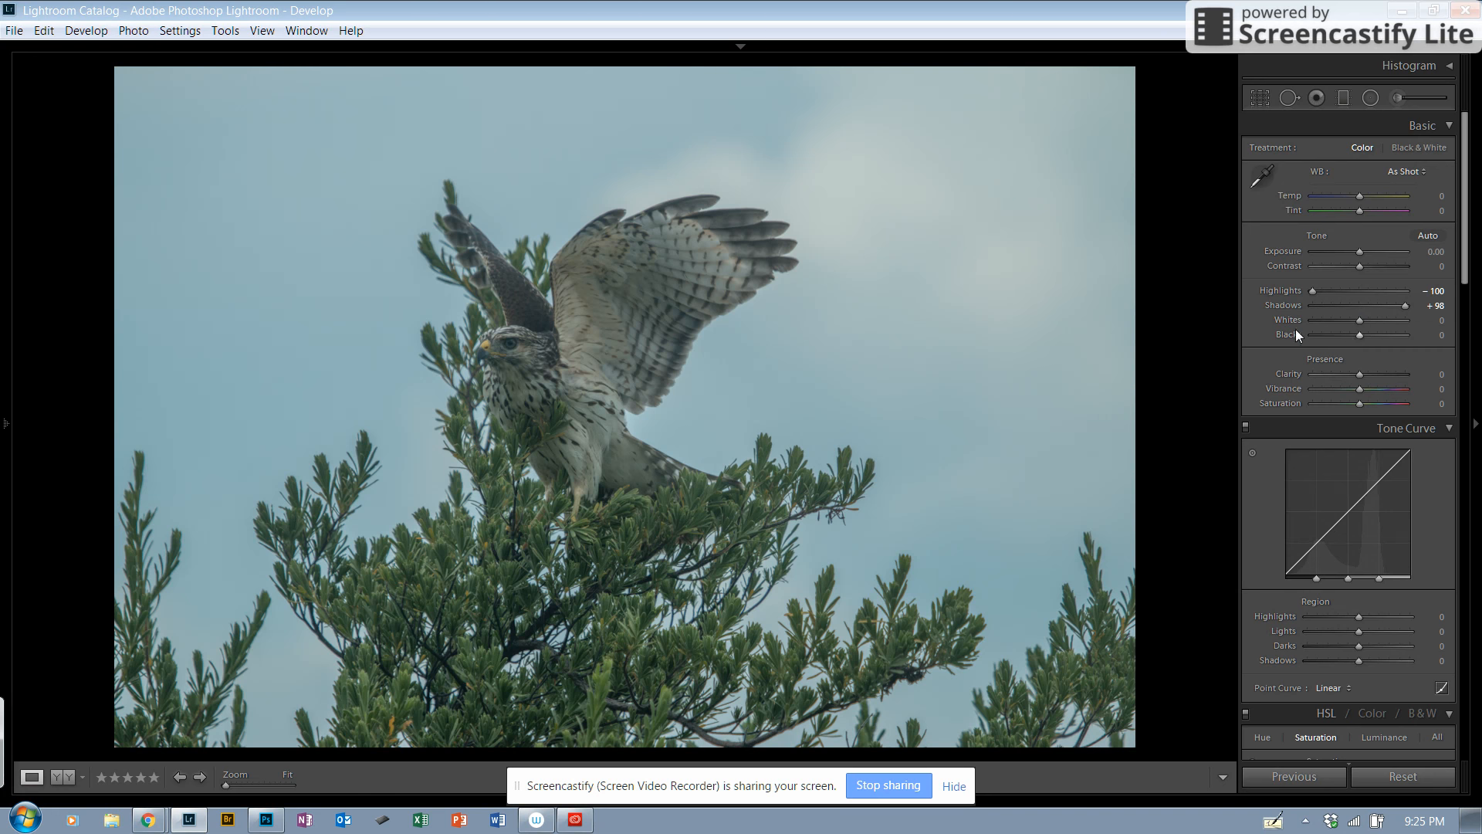
# Step: Set the photo's whites to +72 and blacks to -45, checking clipping while adjusting
pyautogui.keyDown('alt'); pyautogui.click(1360, 320); pyautogui.keyUp('alt')
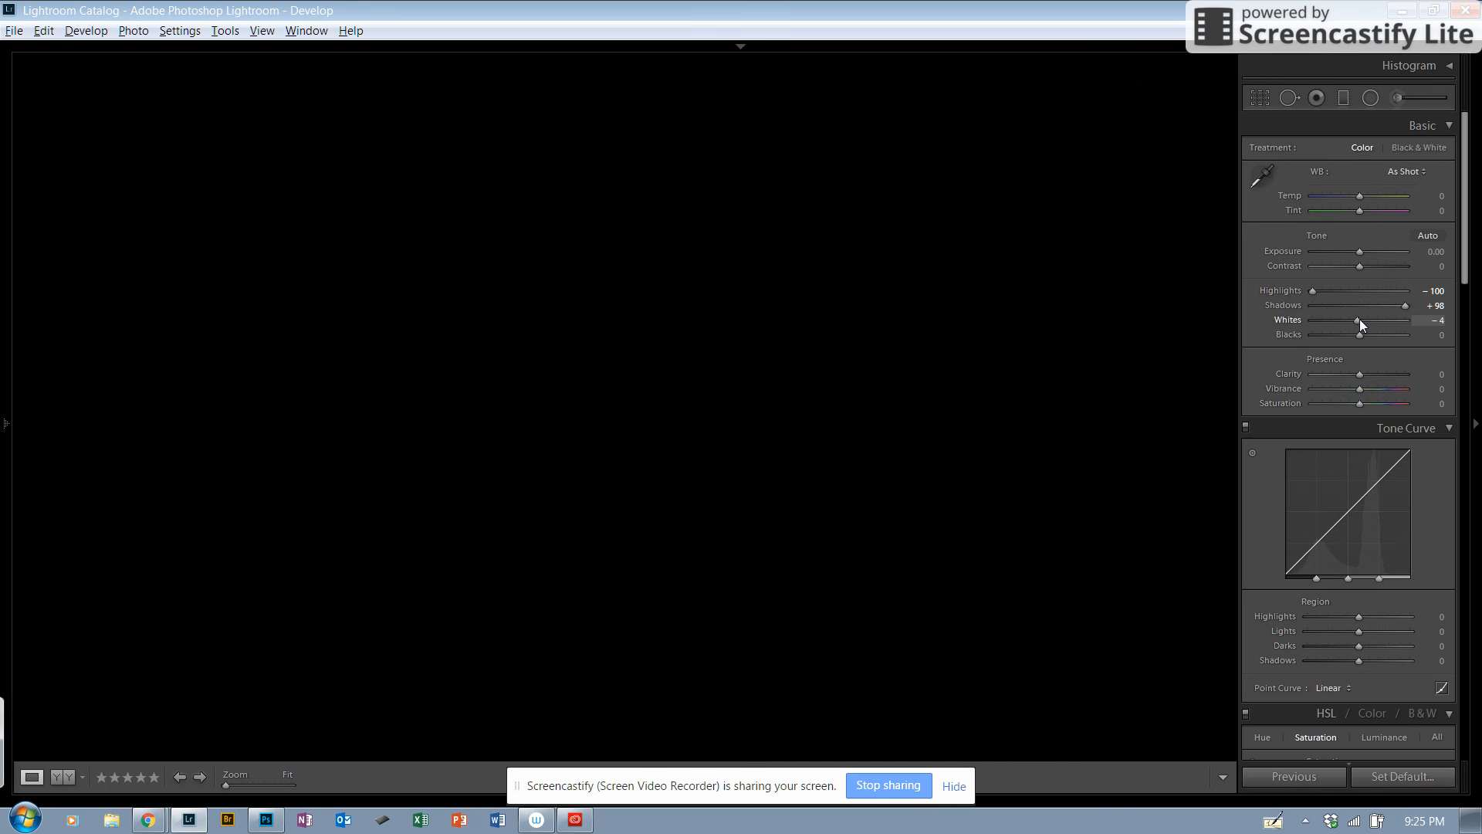
pyautogui.moveTo(1374, 320); pyautogui.dragTo(1380, 321)
pyautogui.moveTo(1396, 323); pyautogui.dragTo(1395, 323)
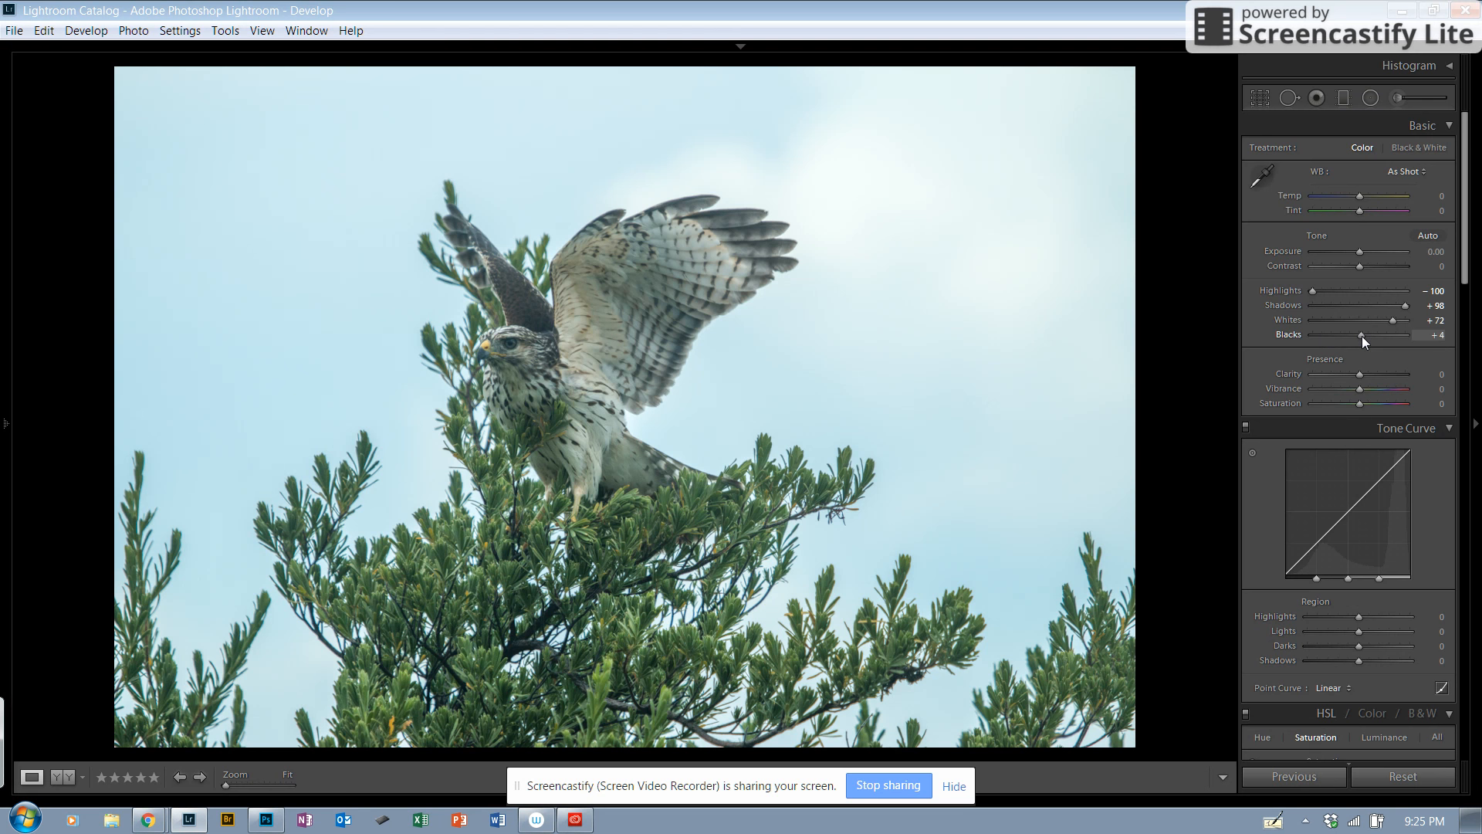
pyautogui.moveTo(1361, 336); pyautogui.dragTo(1363, 336)
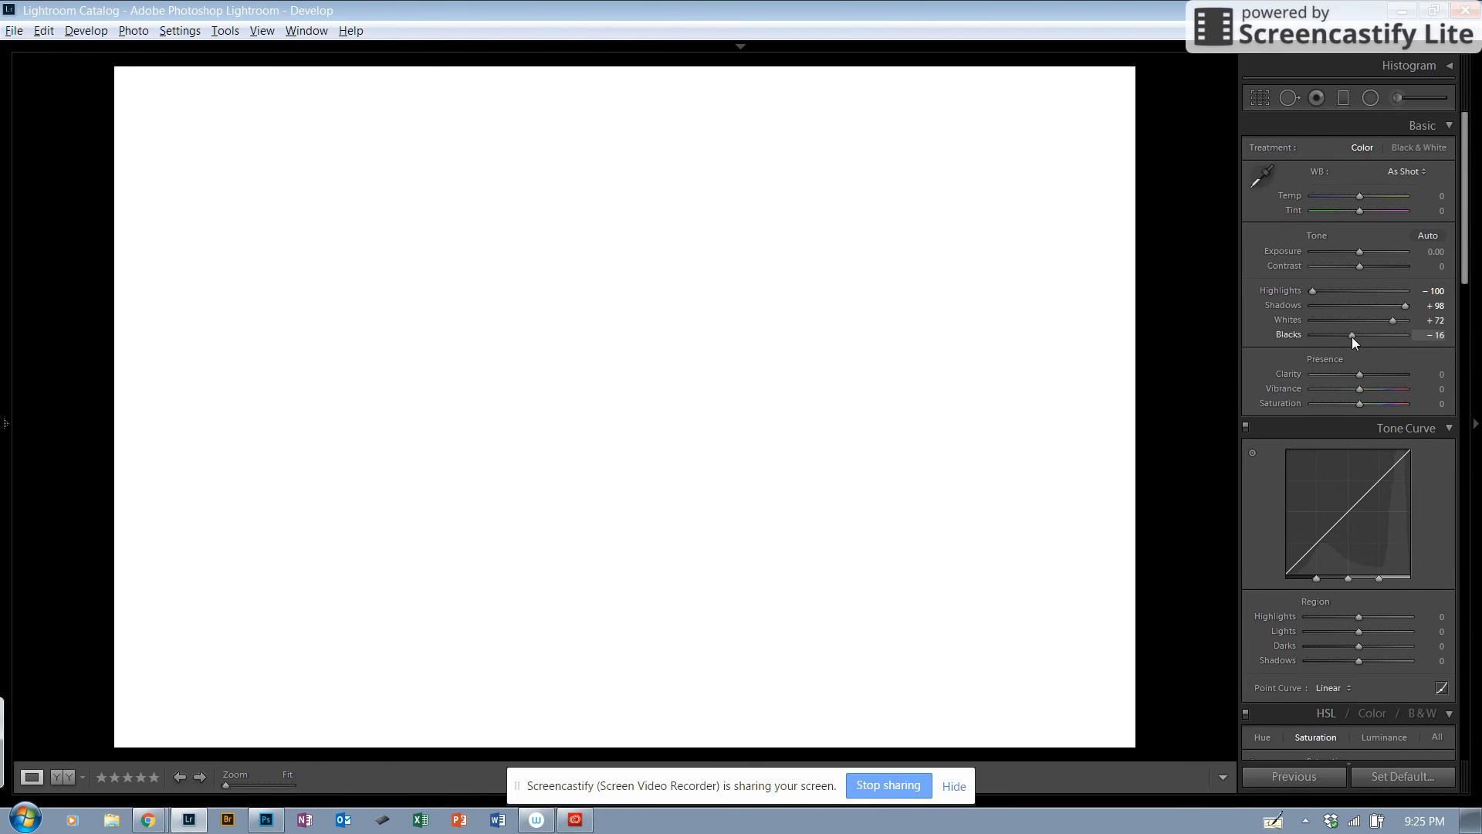
pyautogui.moveTo(1342, 336); pyautogui.dragTo(1340, 336)
pyautogui.moveTo(1339, 336); pyautogui.dragTo(1339, 336)
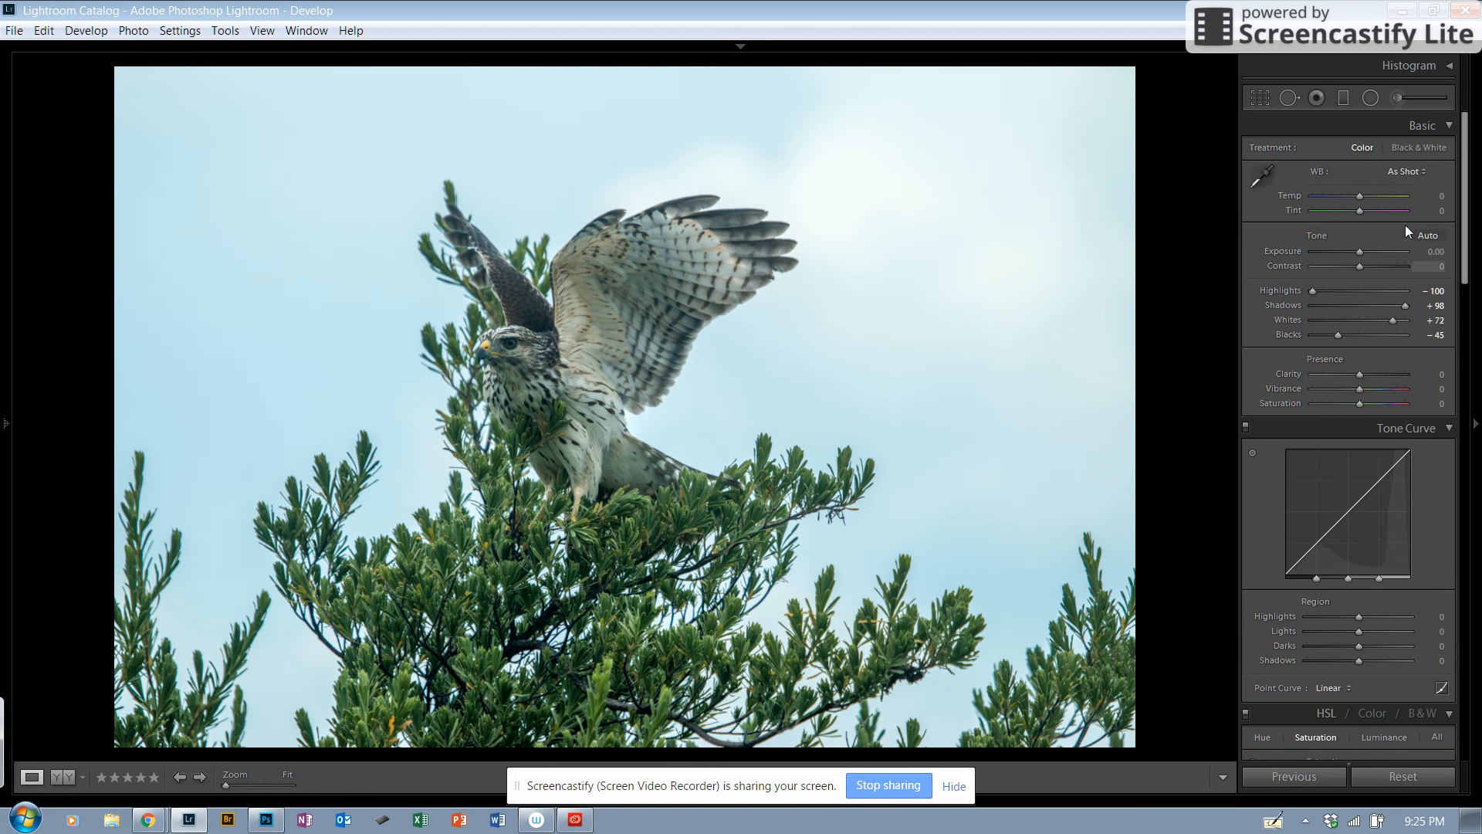
pyautogui.click(1377, 374)
pyautogui.moveTo(1375, 374); pyautogui.dragTo(1373, 374)
pyautogui.moveTo(1456, 378); pyautogui.dragTo(1438, 376)
pyautogui.click(1439, 376)
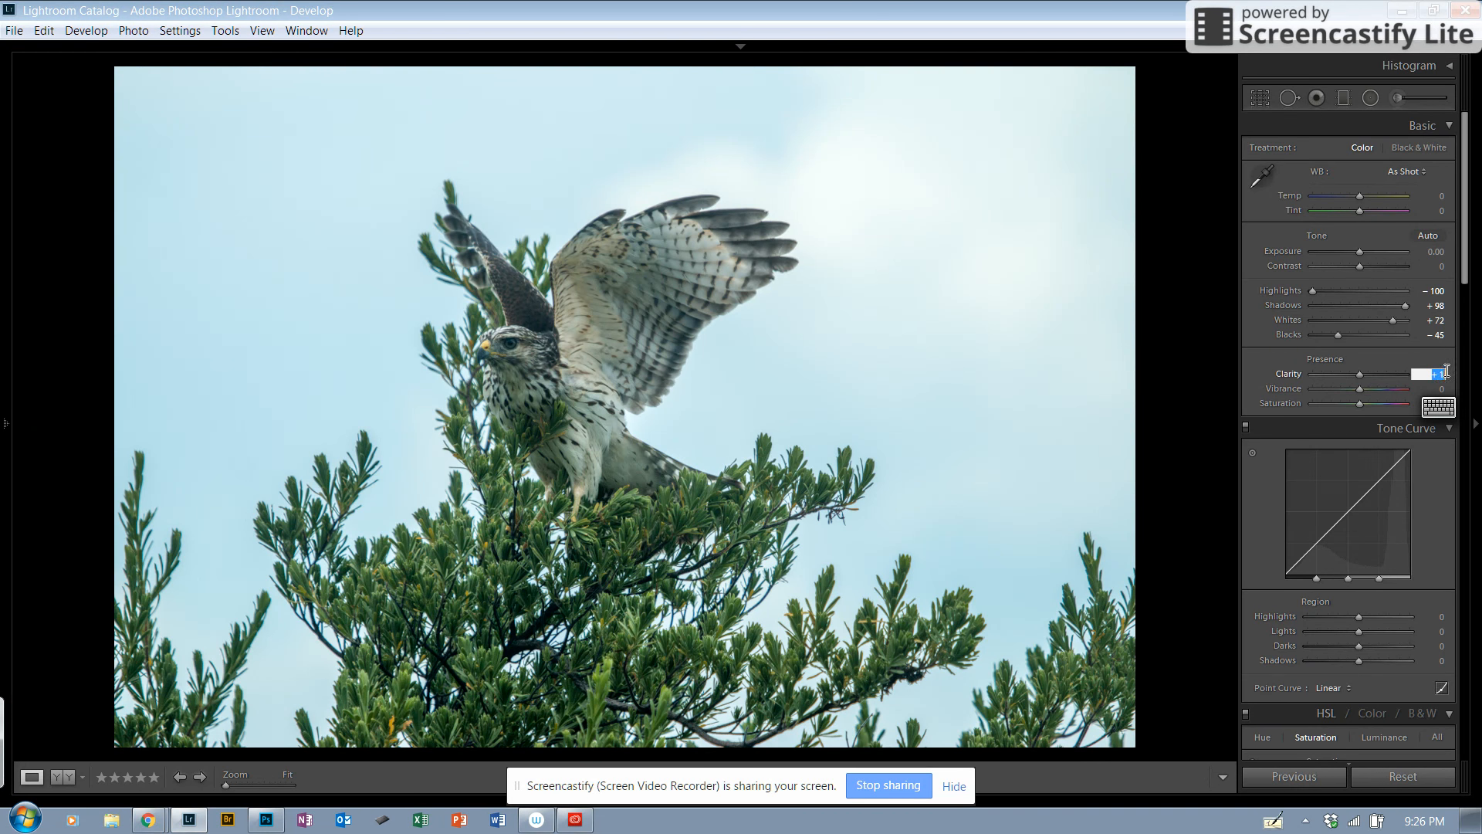
pyautogui.write('0')
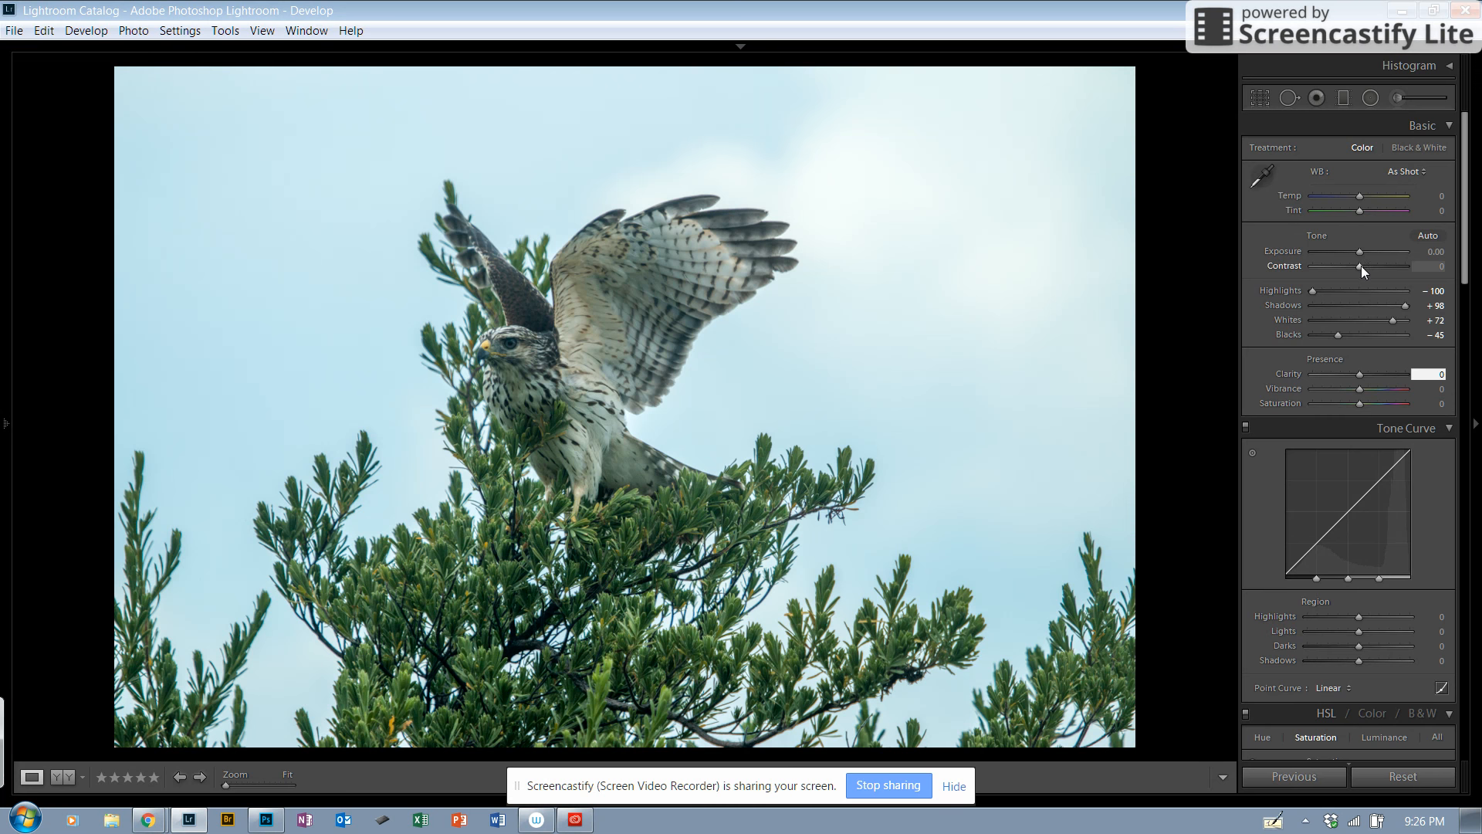
# Step: Try the contrast at +82 and at -12, and reset it to 0
pyautogui.moveTo(1360, 265); pyautogui.dragTo(1396, 267)
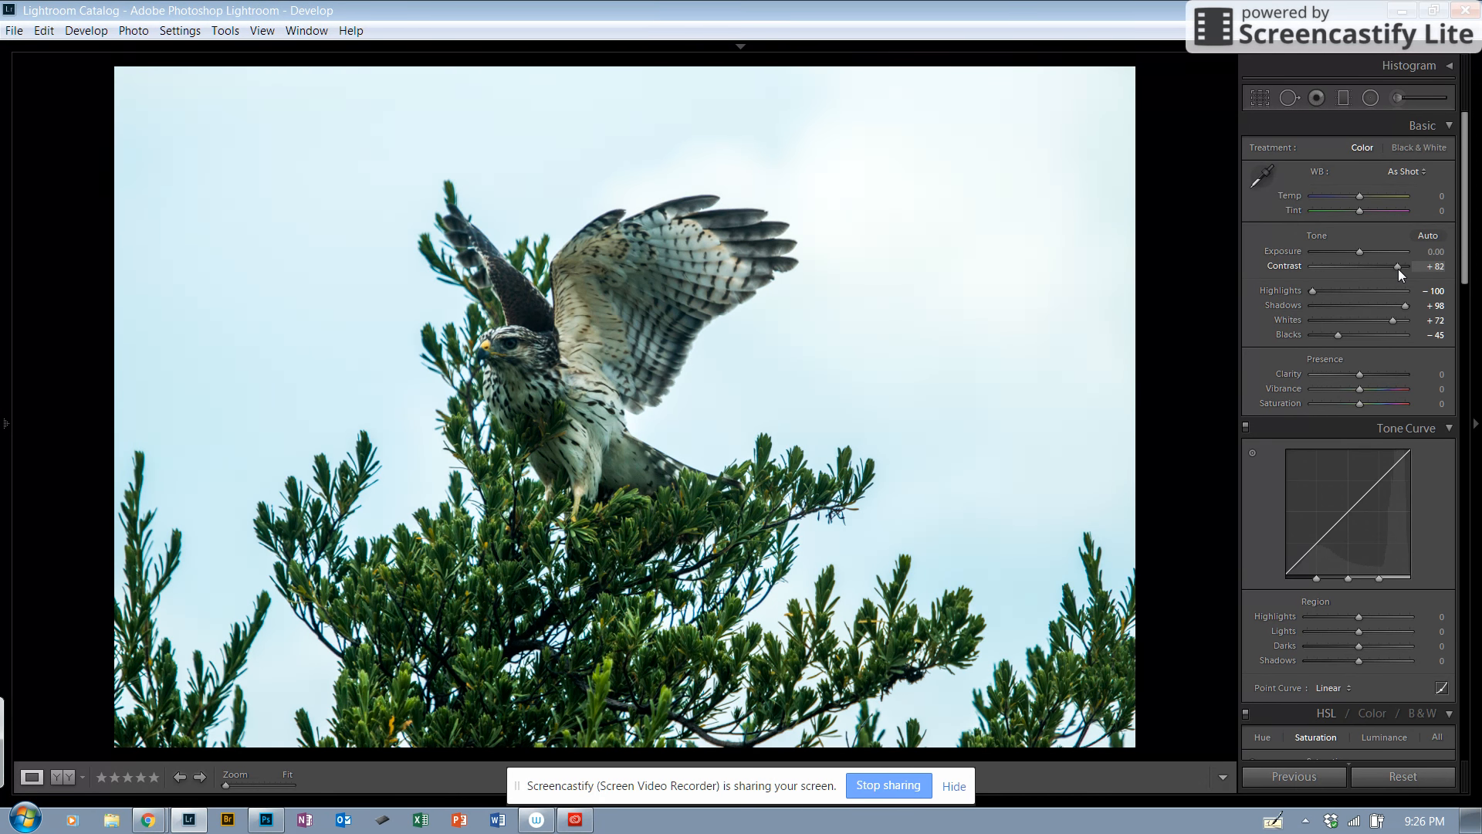
pyautogui.moveTo(1397, 268); pyautogui.dragTo(1354, 271)
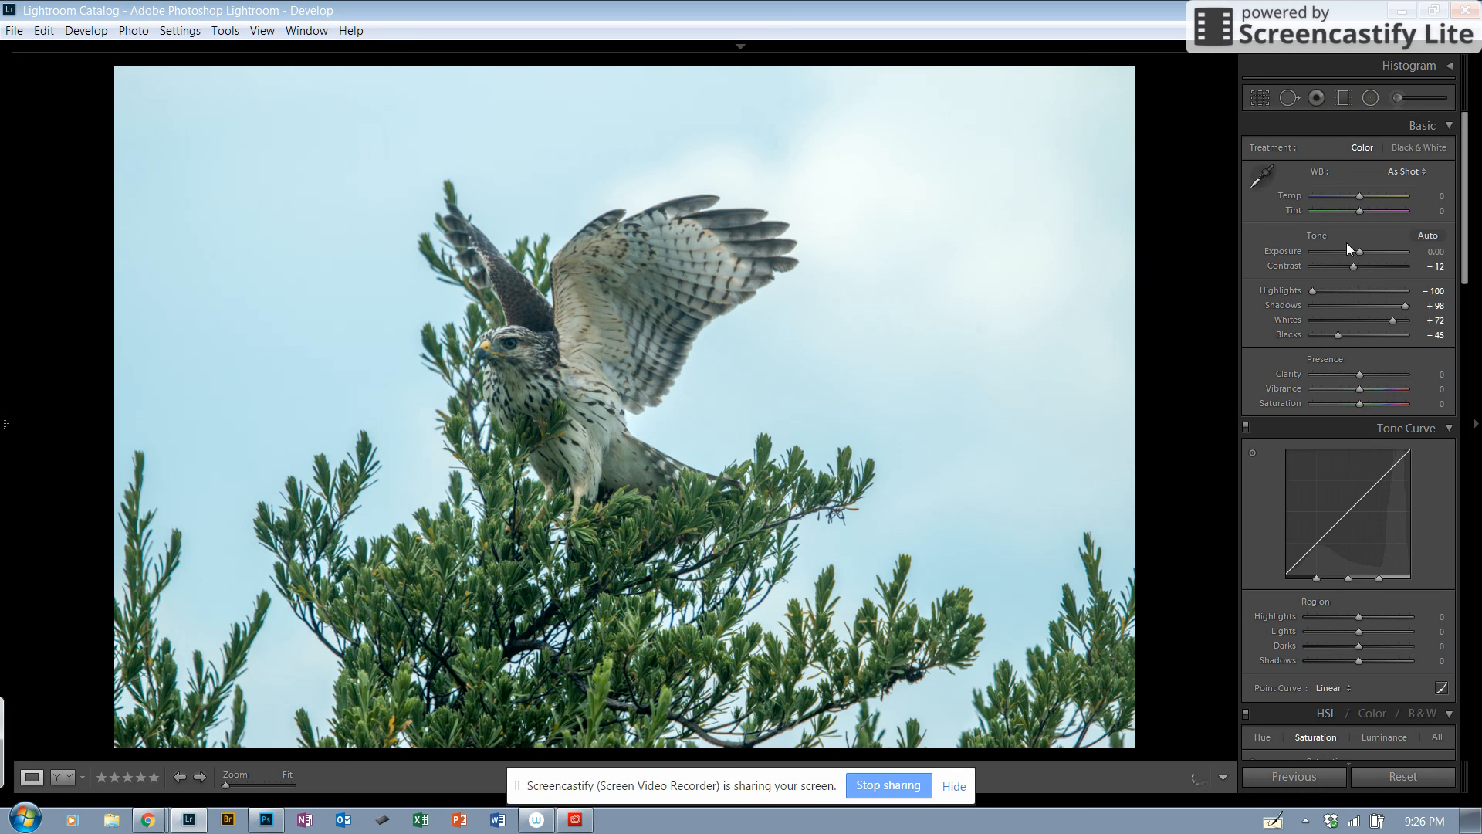
pyautogui.click(1439, 268)
pyautogui.write('0')
pyautogui.press('BackSpace')
# Step: Set the photo's clarity to +44
pyautogui.click(1358, 373)
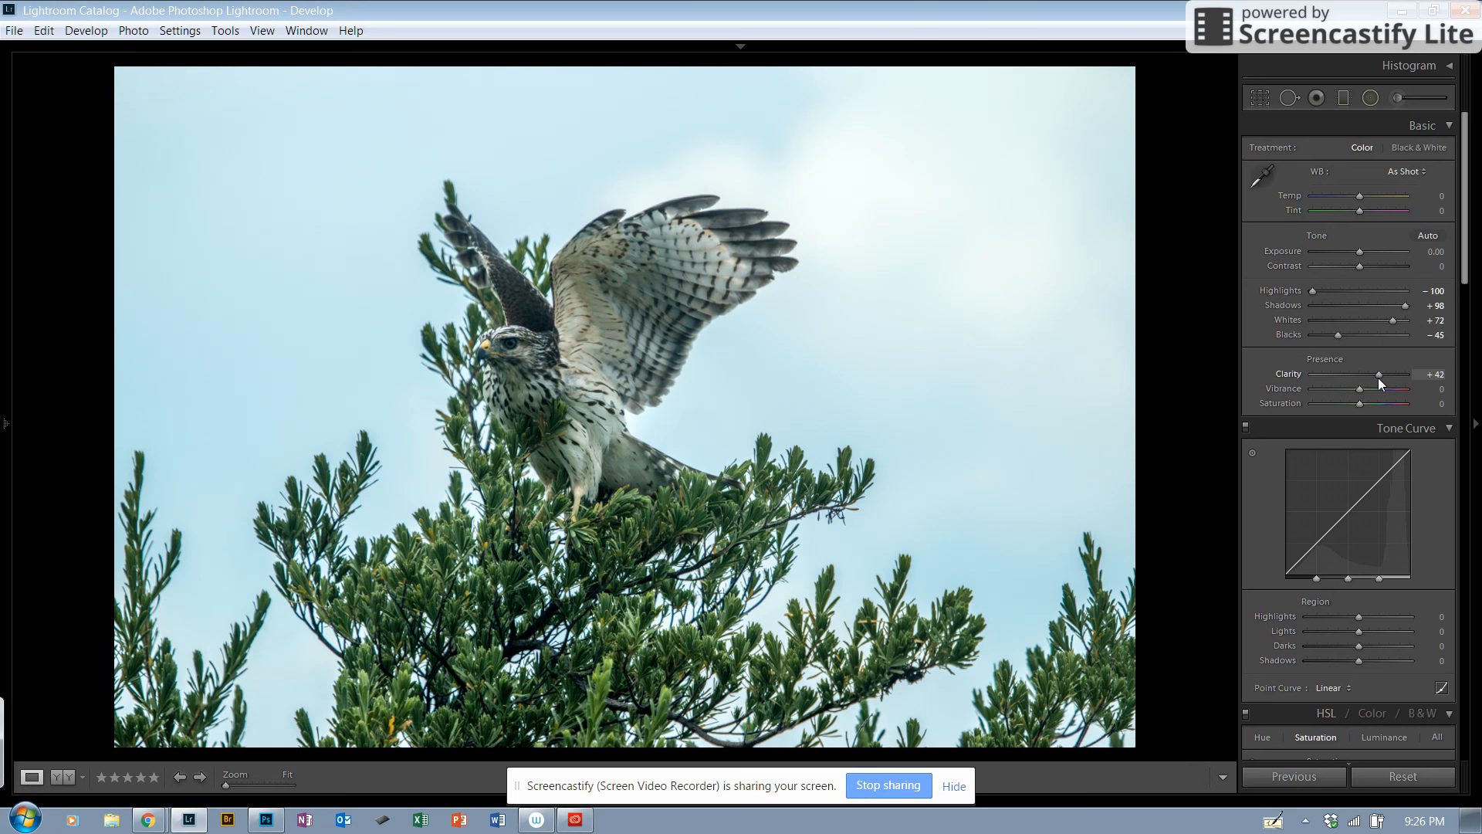
pyautogui.moveTo(1382, 377); pyautogui.dragTo(1379, 378)
pyautogui.click(1469, 293)
pyautogui.click(1478, 433)
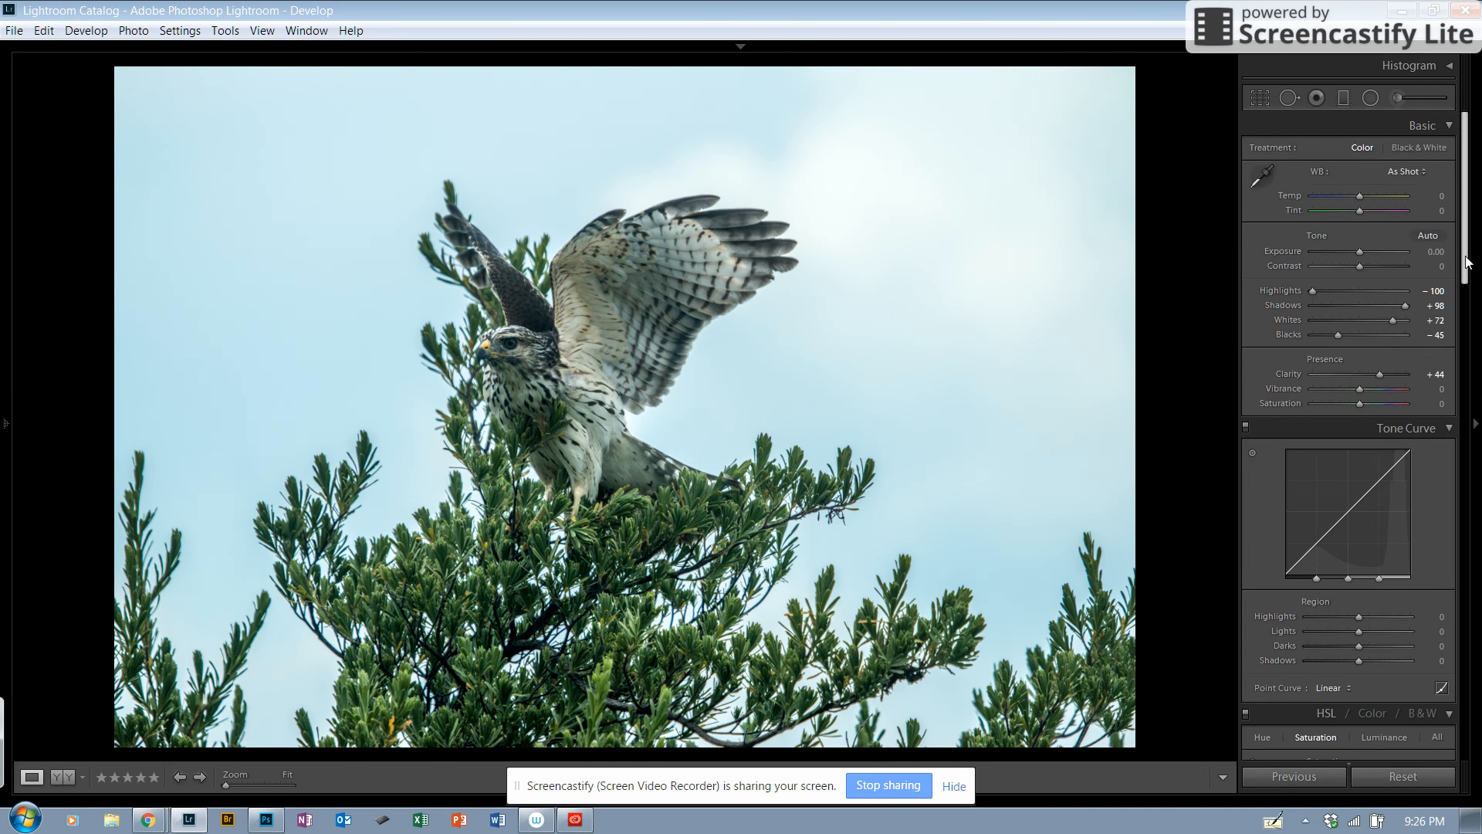
# Step: Shape the tone curve regions with highlights -100, lights +10, darks +1 and shadows +7
pyautogui.scroll(-3, 1467, 264)
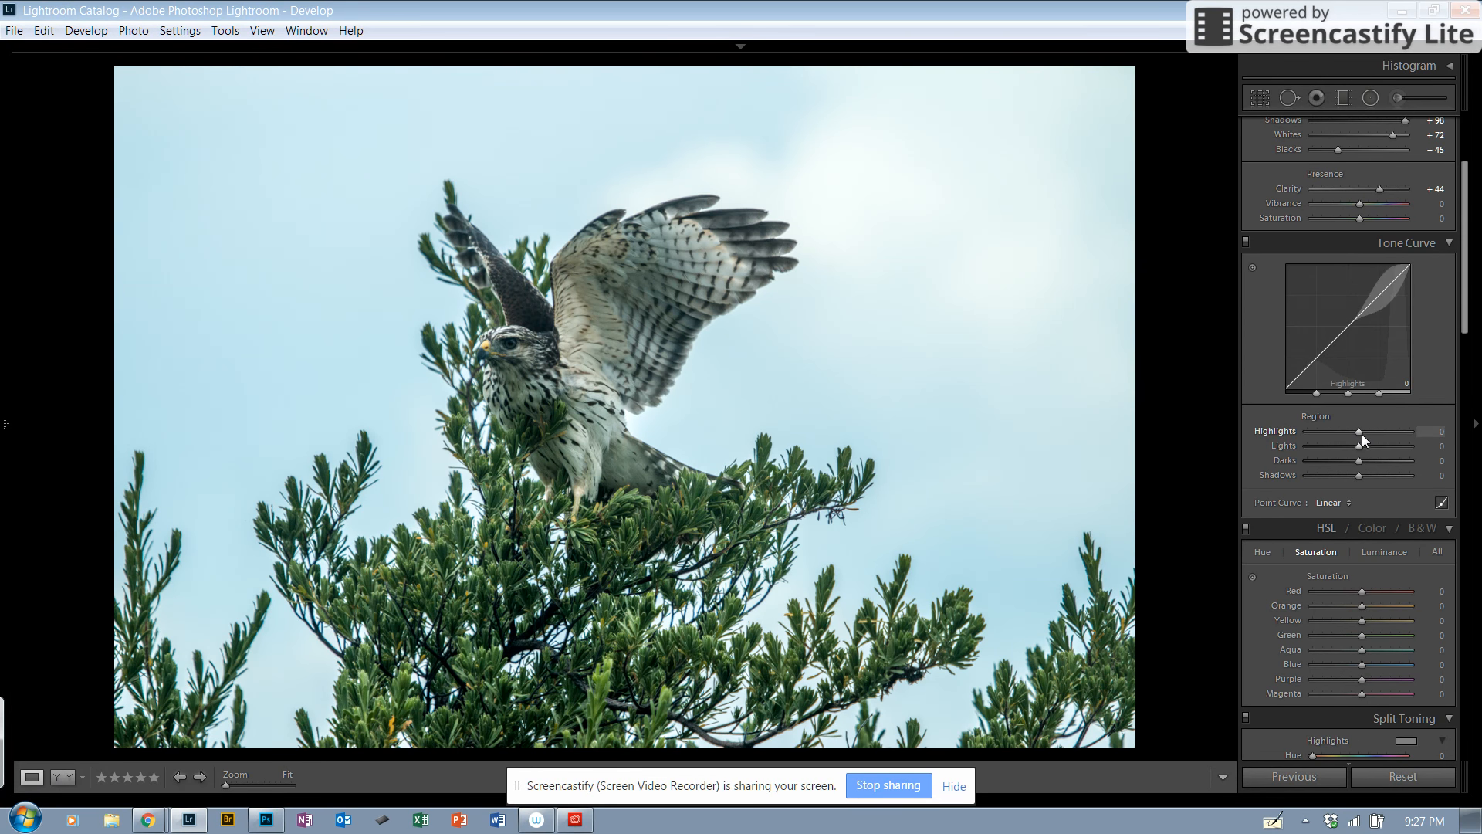
pyautogui.moveTo(1360, 431); pyautogui.dragTo(1298, 432)
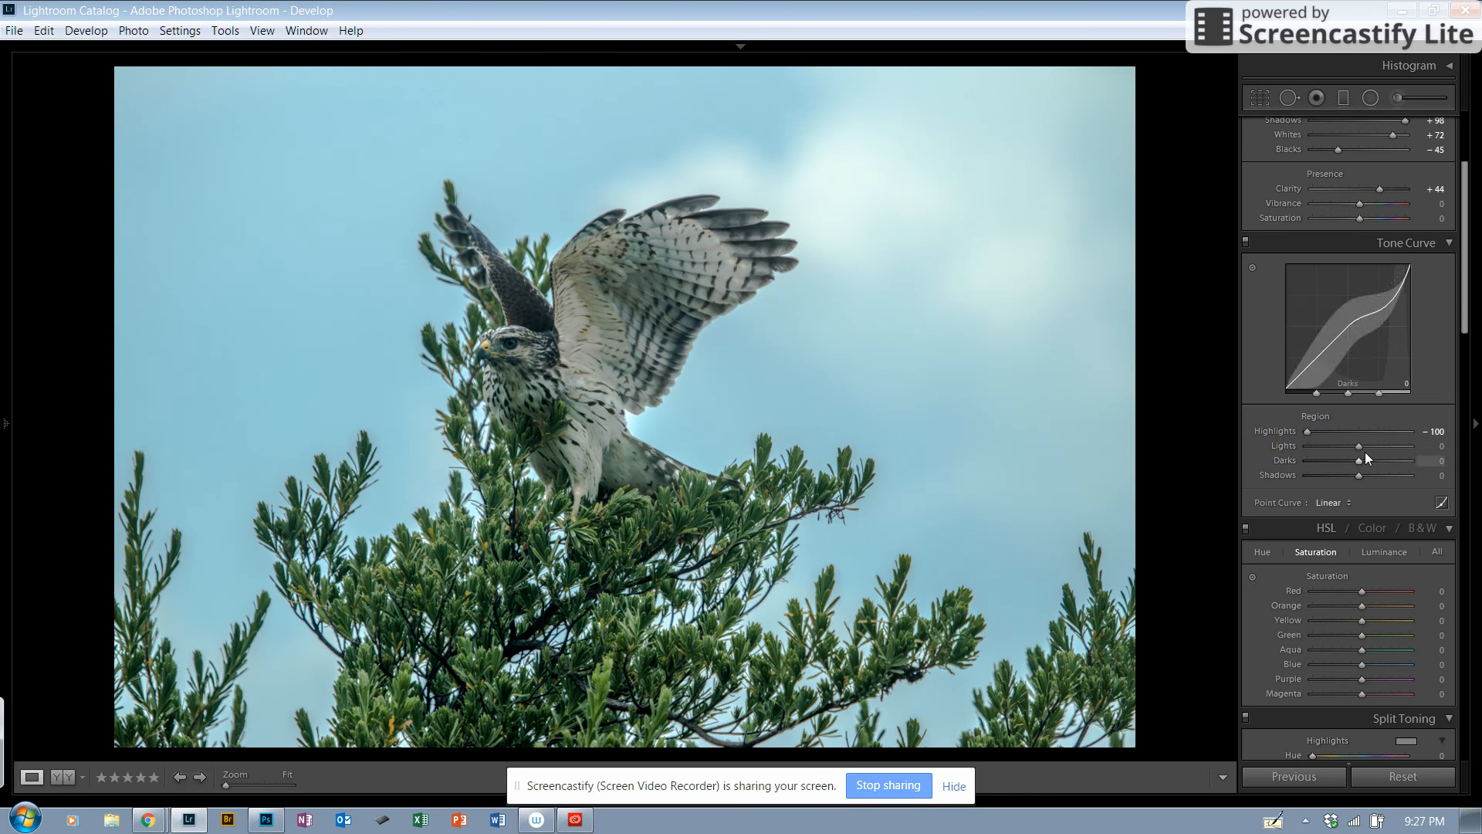
pyautogui.moveTo(1359, 446)
pyautogui.mouseDown()
pyautogui.moveTo(1327, 442)
pyautogui.moveTo(1364, 442)
pyautogui.mouseUp()
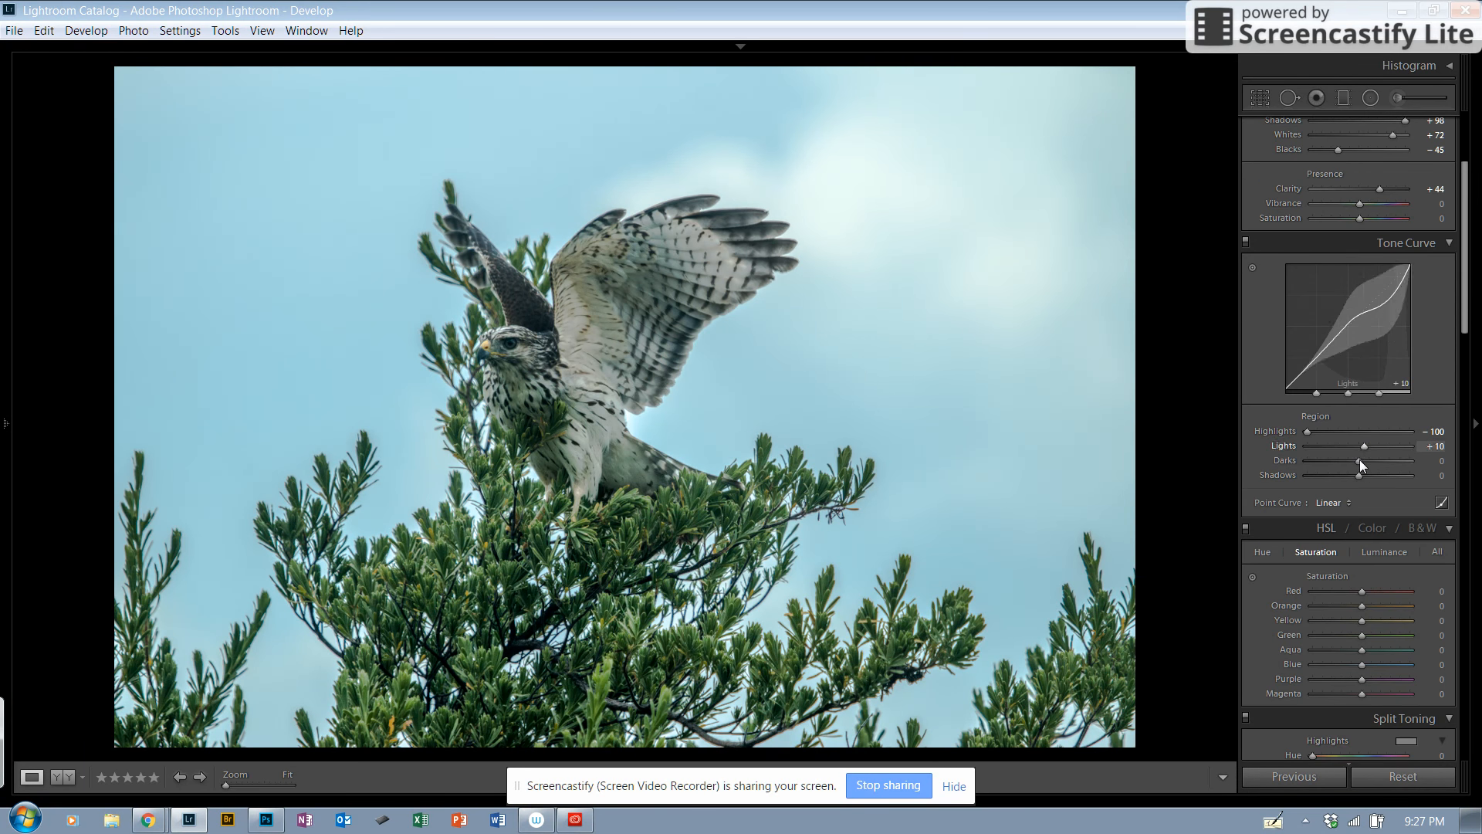
pyautogui.moveTo(1359, 460)
pyautogui.mouseDown()
pyautogui.moveTo(1373, 460)
pyautogui.moveTo(1359, 459)
pyautogui.mouseUp()
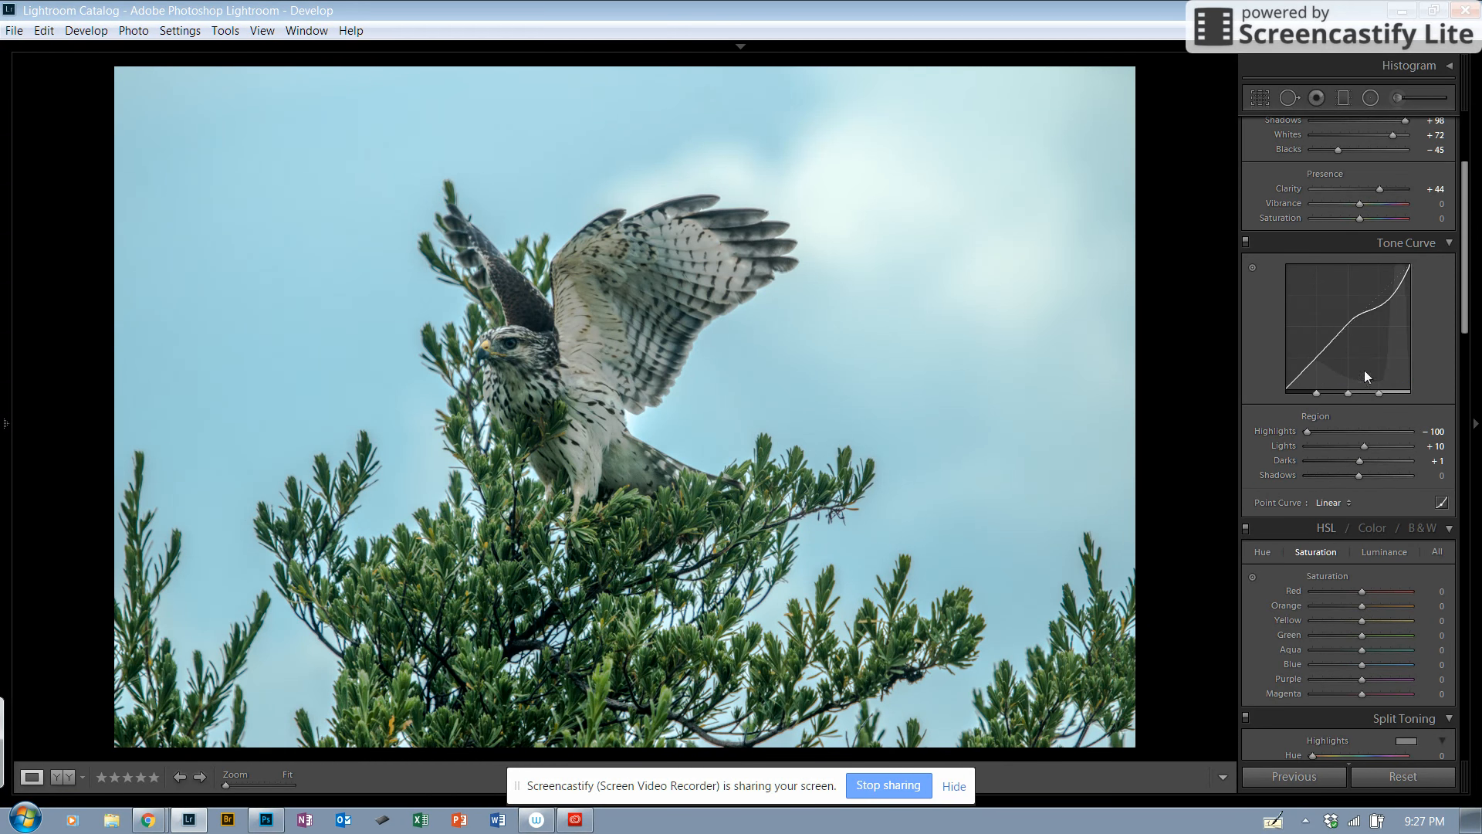
pyautogui.moveTo(1359, 473)
pyautogui.mouseDown()
pyautogui.moveTo(1338, 475)
pyautogui.moveTo(1361, 479)
pyautogui.mouseUp()
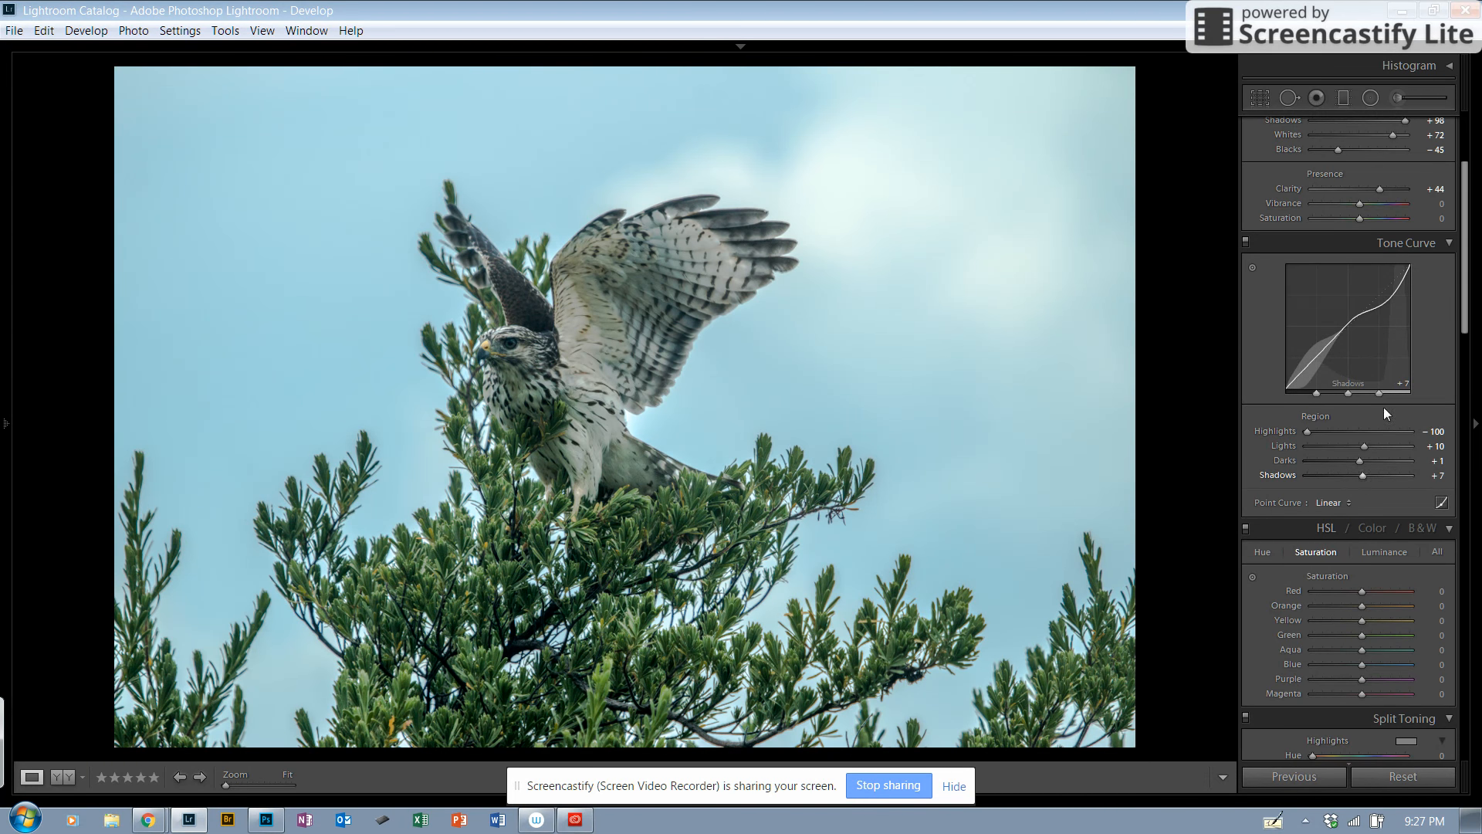
# Step: Set the photo's vibrance to +4 and view the photo enlarged without the adjustment controls
pyautogui.click(1477, 332)
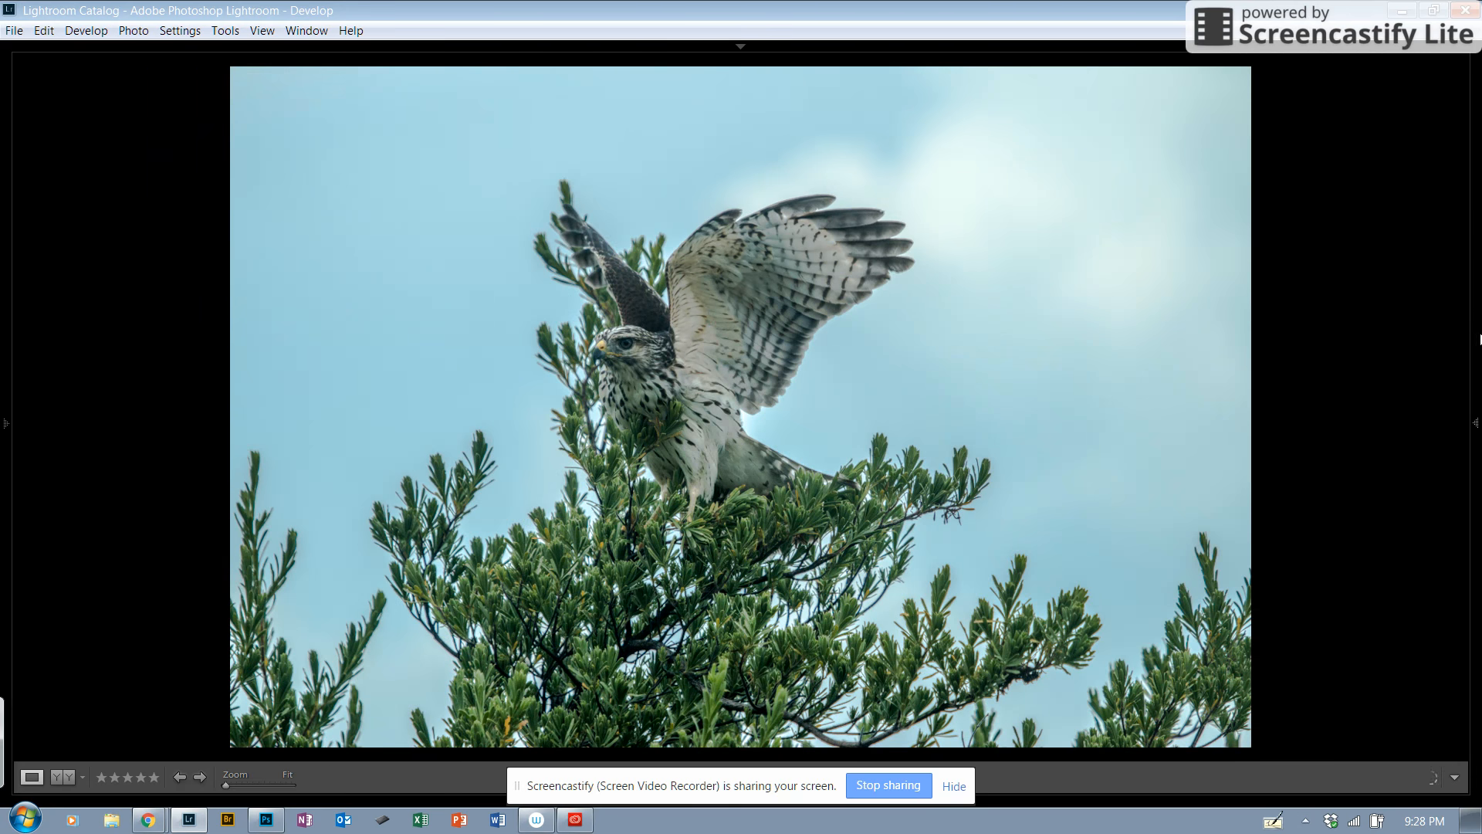
pyautogui.click(1478, 410)
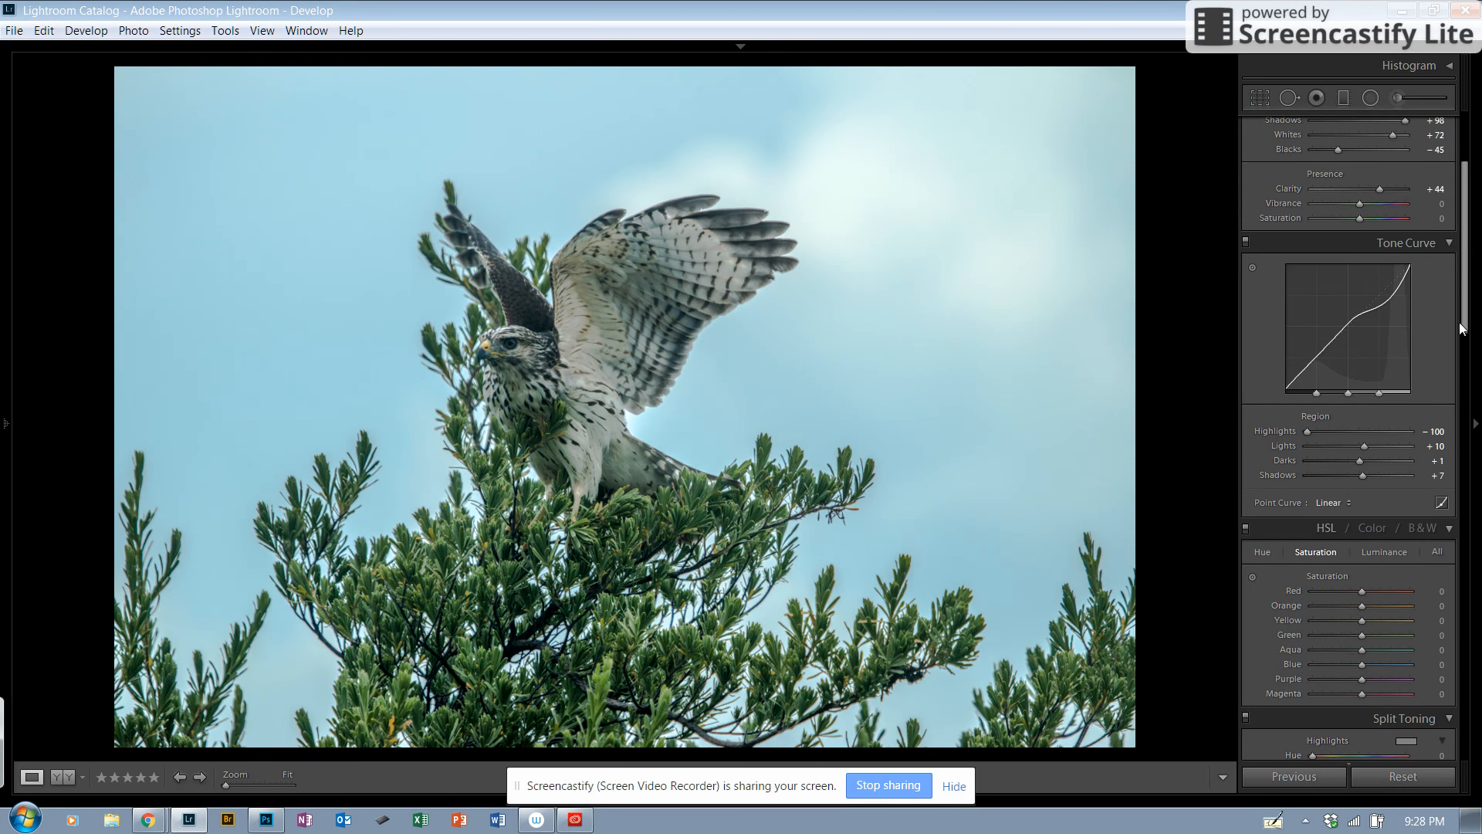
pyautogui.moveTo(1468, 322); pyautogui.dragTo(1468, 261)
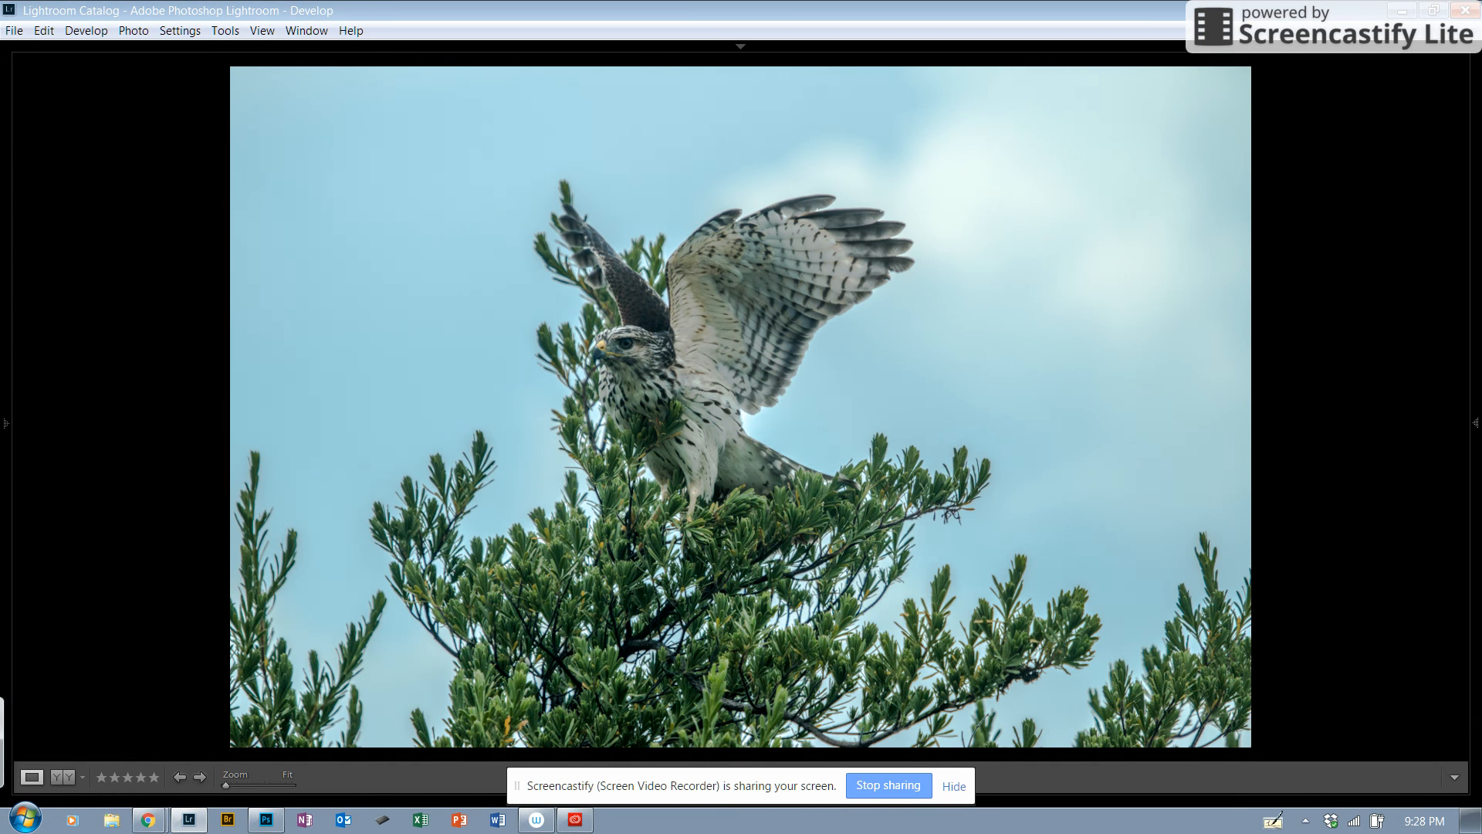
pyautogui.click(1474, 424)
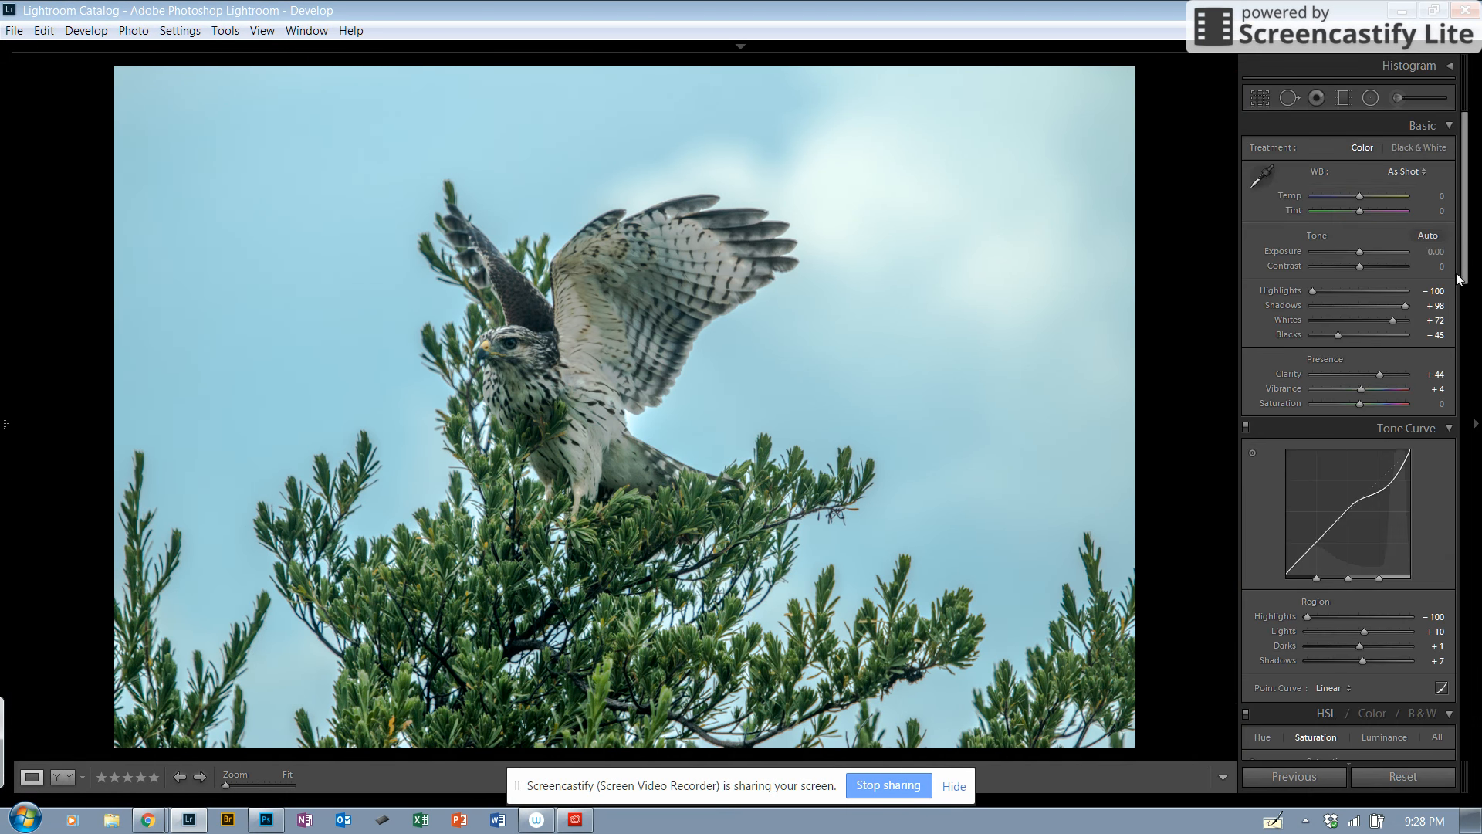
# Step: Set the HSL saturation of yellow to +100 and of orange to +62
pyautogui.moveTo(1464, 266); pyautogui.dragTo(1464, 386)
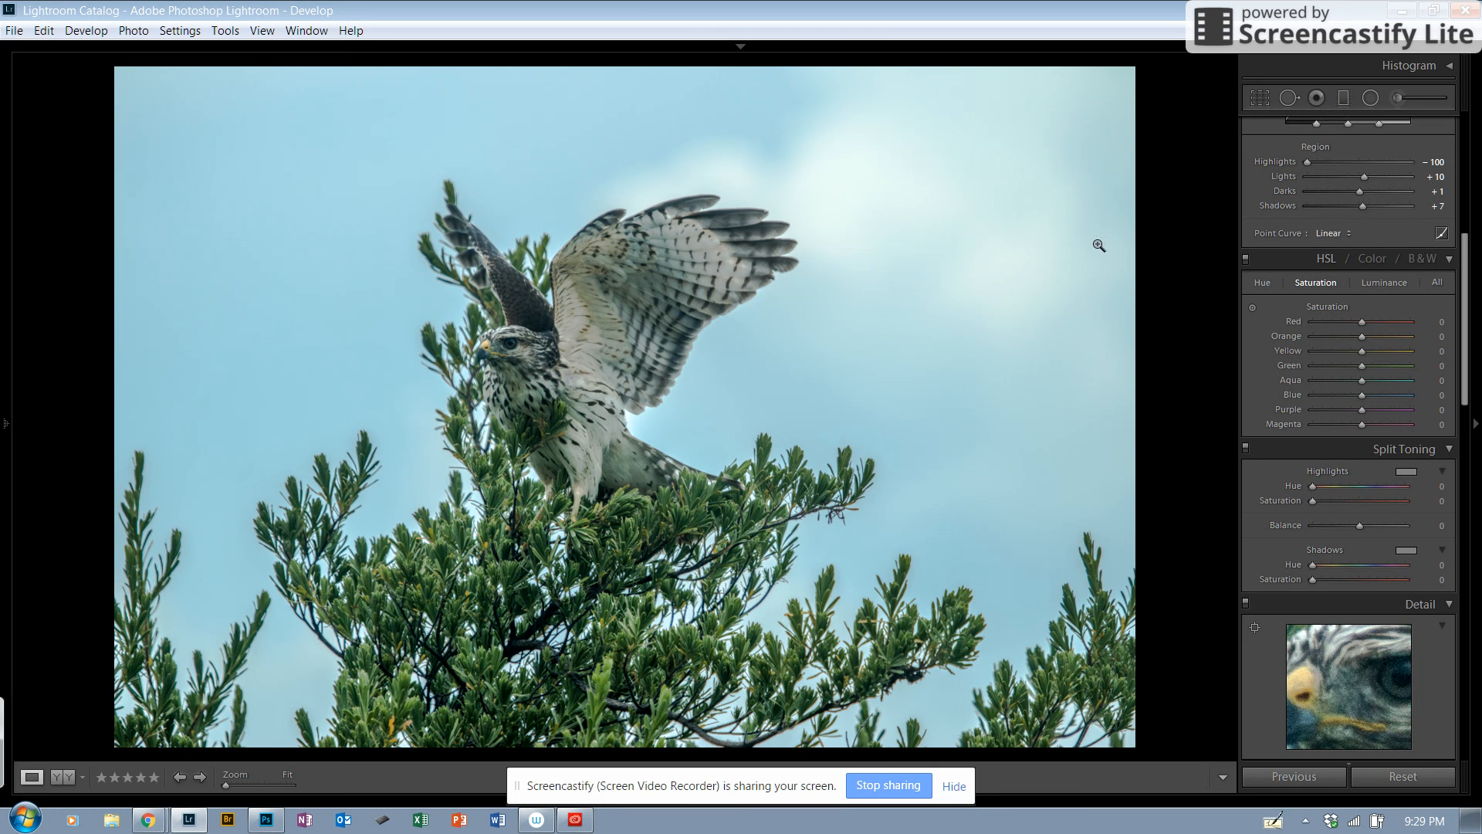
pyautogui.click(1364, 349)
pyautogui.moveTo(1405, 354); pyautogui.dragTo(1414, 355)
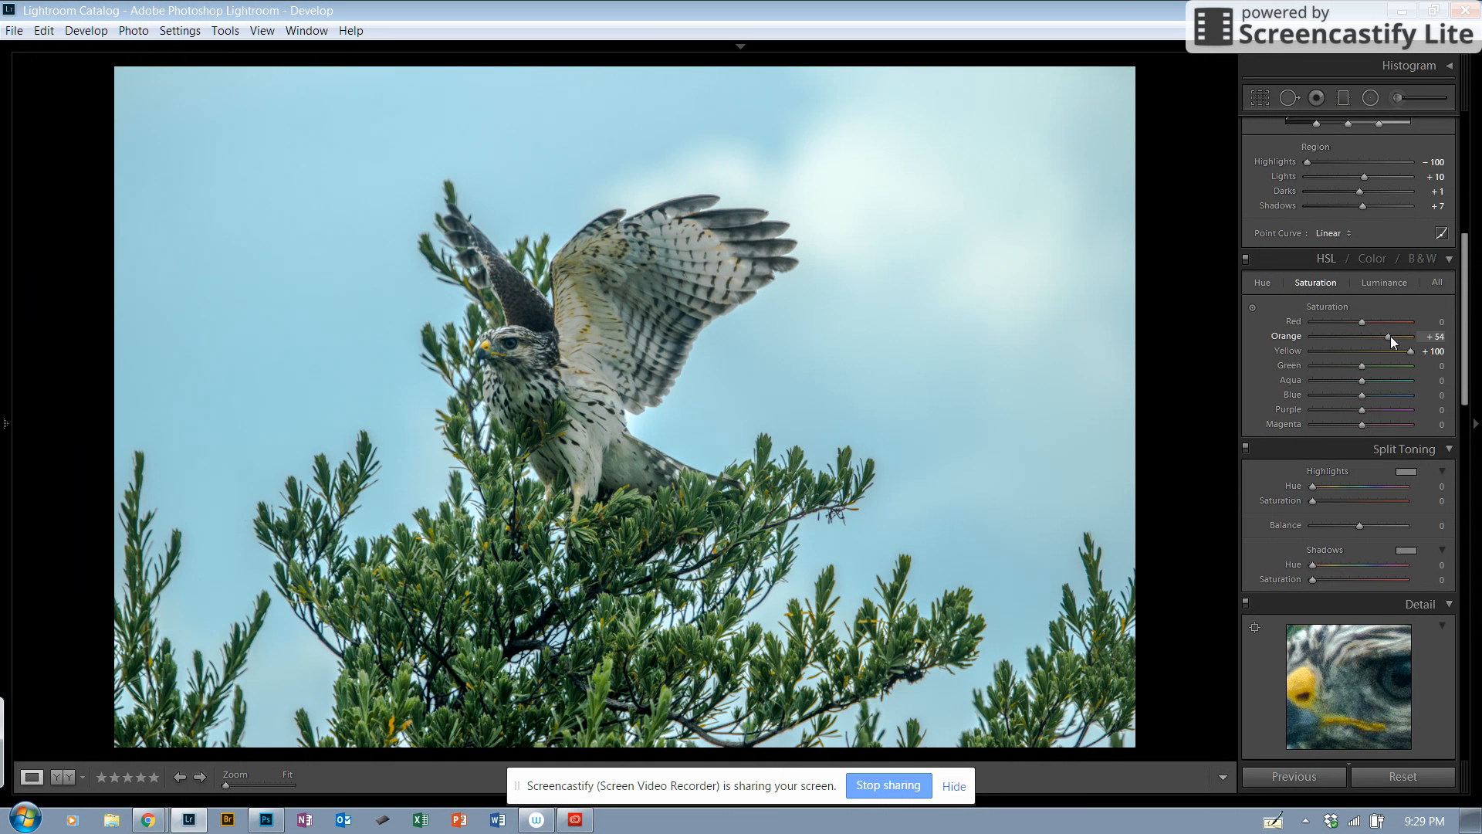
pyautogui.moveTo(1396, 335); pyautogui.dragTo(1392, 336)
# Step: Set the HSL saturation of blue to +64 and raise the green saturation moderately
pyautogui.moveTo(1363, 395); pyautogui.dragTo(1374, 397)
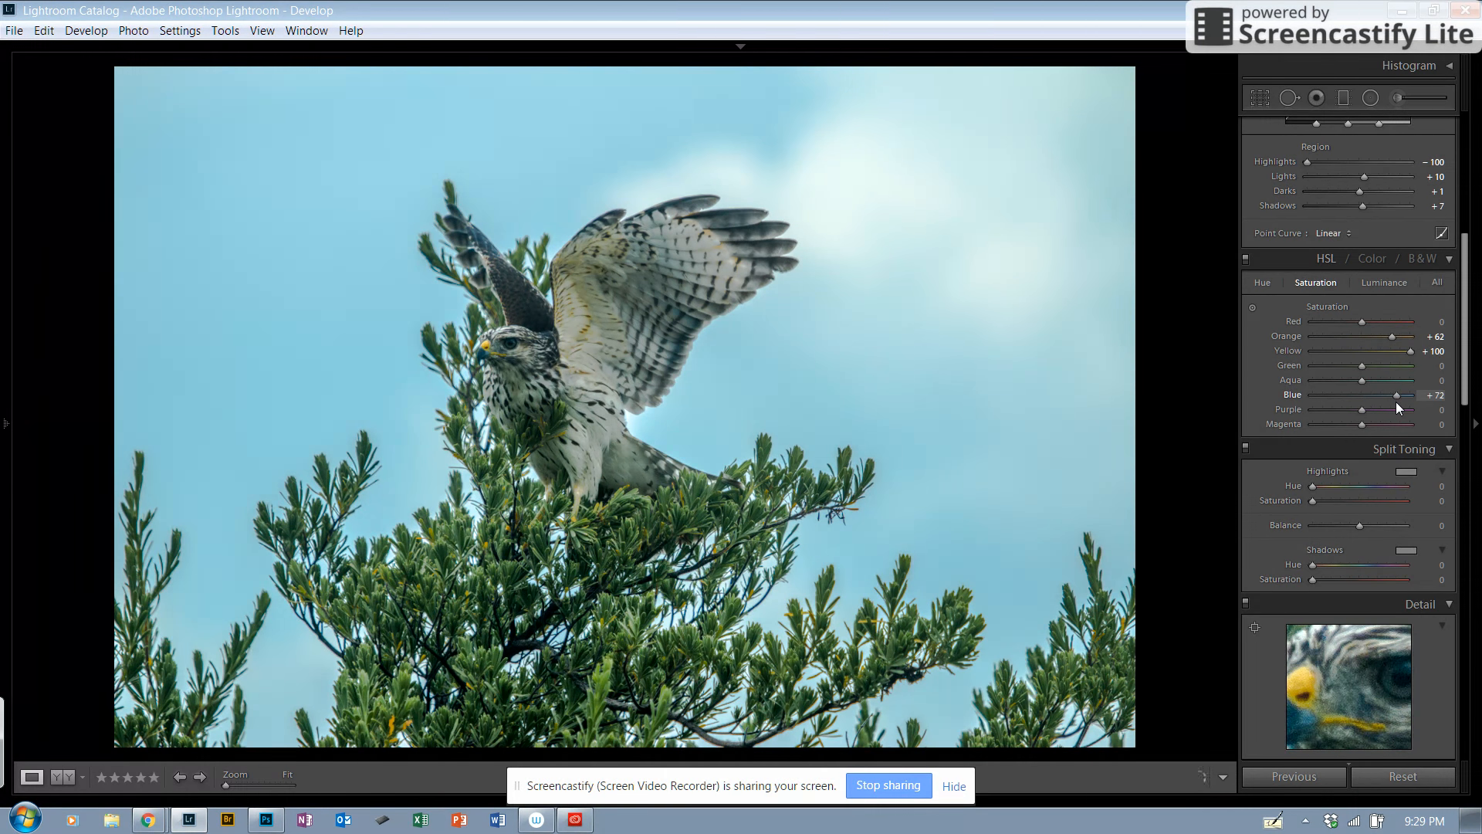
pyautogui.moveTo(1396, 401); pyautogui.dragTo(1392, 401)
pyautogui.moveTo(1364, 368)
pyautogui.mouseDown()
pyautogui.moveTo(1340, 369)
pyautogui.moveTo(1363, 371)
pyautogui.mouseUp()
pyautogui.moveTo(1377, 374); pyautogui.dragTo(1378, 371)
# Step: Split-tone the highlights with a low-saturation blue and the shadows with hue 131 and saturation 11
pyautogui.scroll(-5, 1371, 301)
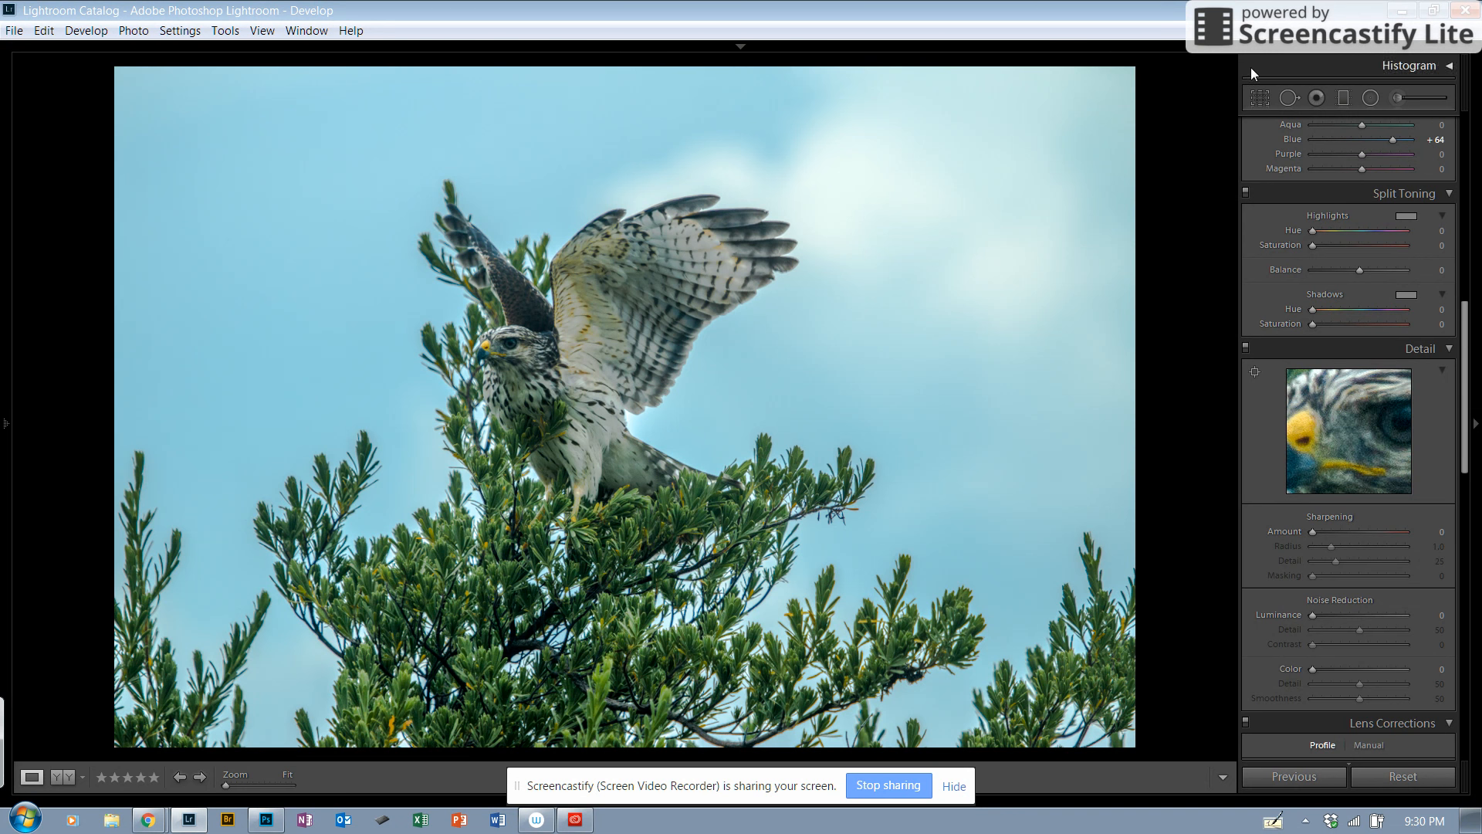
pyautogui.doubleClick(1320, 233)
pyautogui.moveTo(1350, 233); pyautogui.dragTo(1369, 236)
pyautogui.moveTo(1376, 236); pyautogui.dragTo(1377, 232)
pyautogui.moveTo(1325, 244); pyautogui.dragTo(1335, 246)
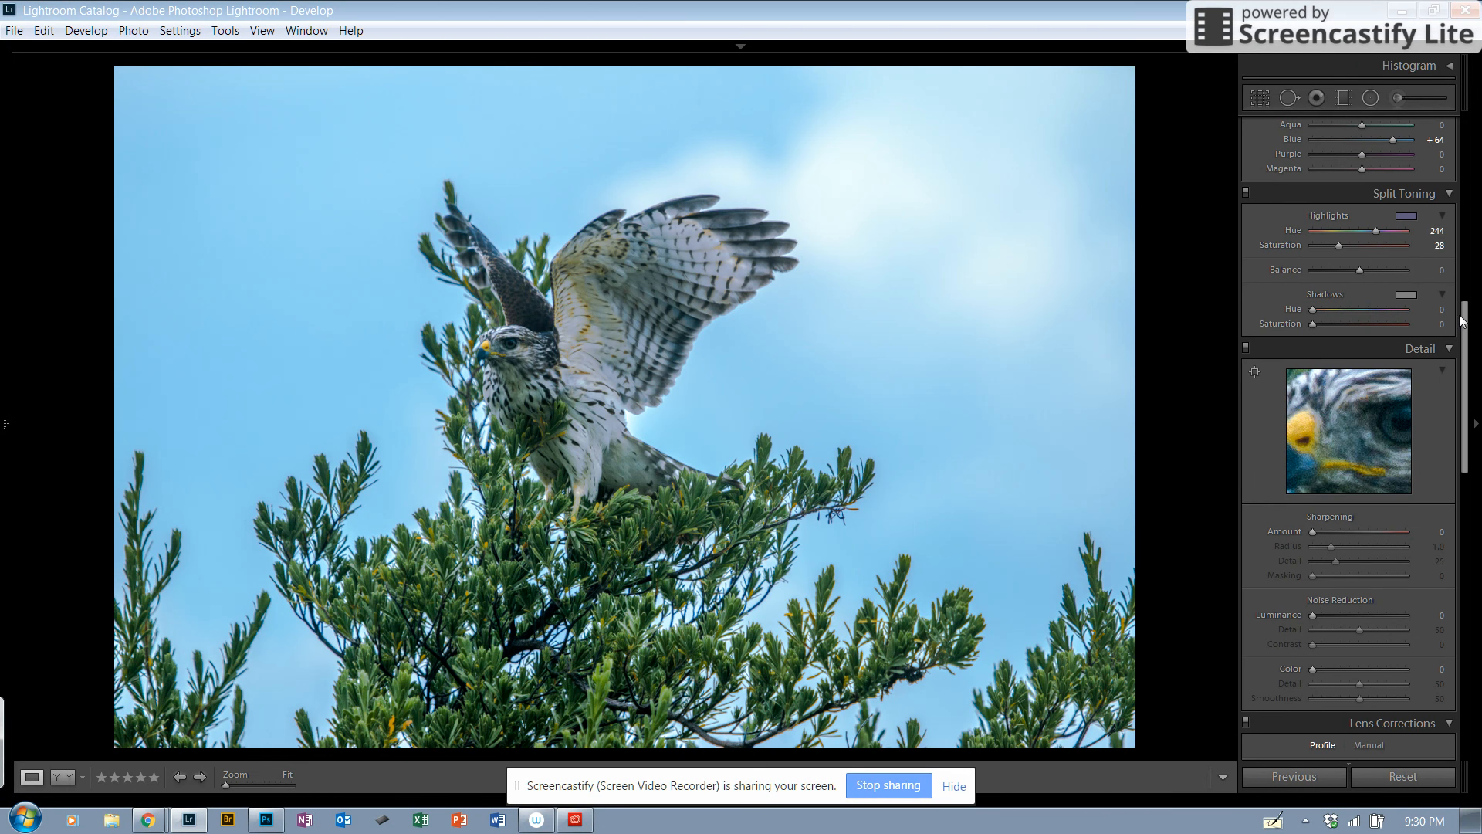
pyautogui.scroll(-3, 1470, 348)
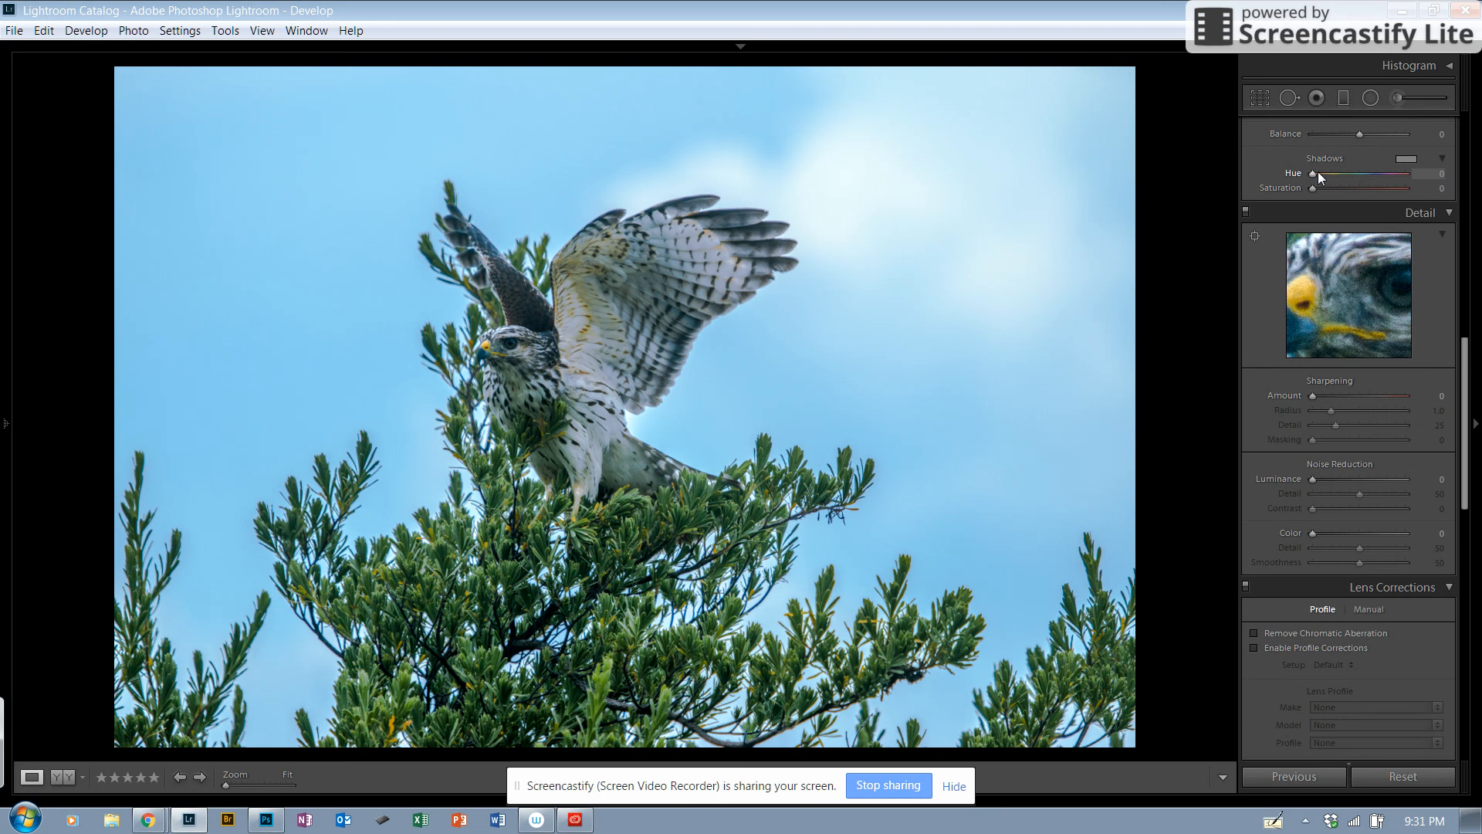
pyautogui.moveTo(1319, 171); pyautogui.dragTo(1350, 175)
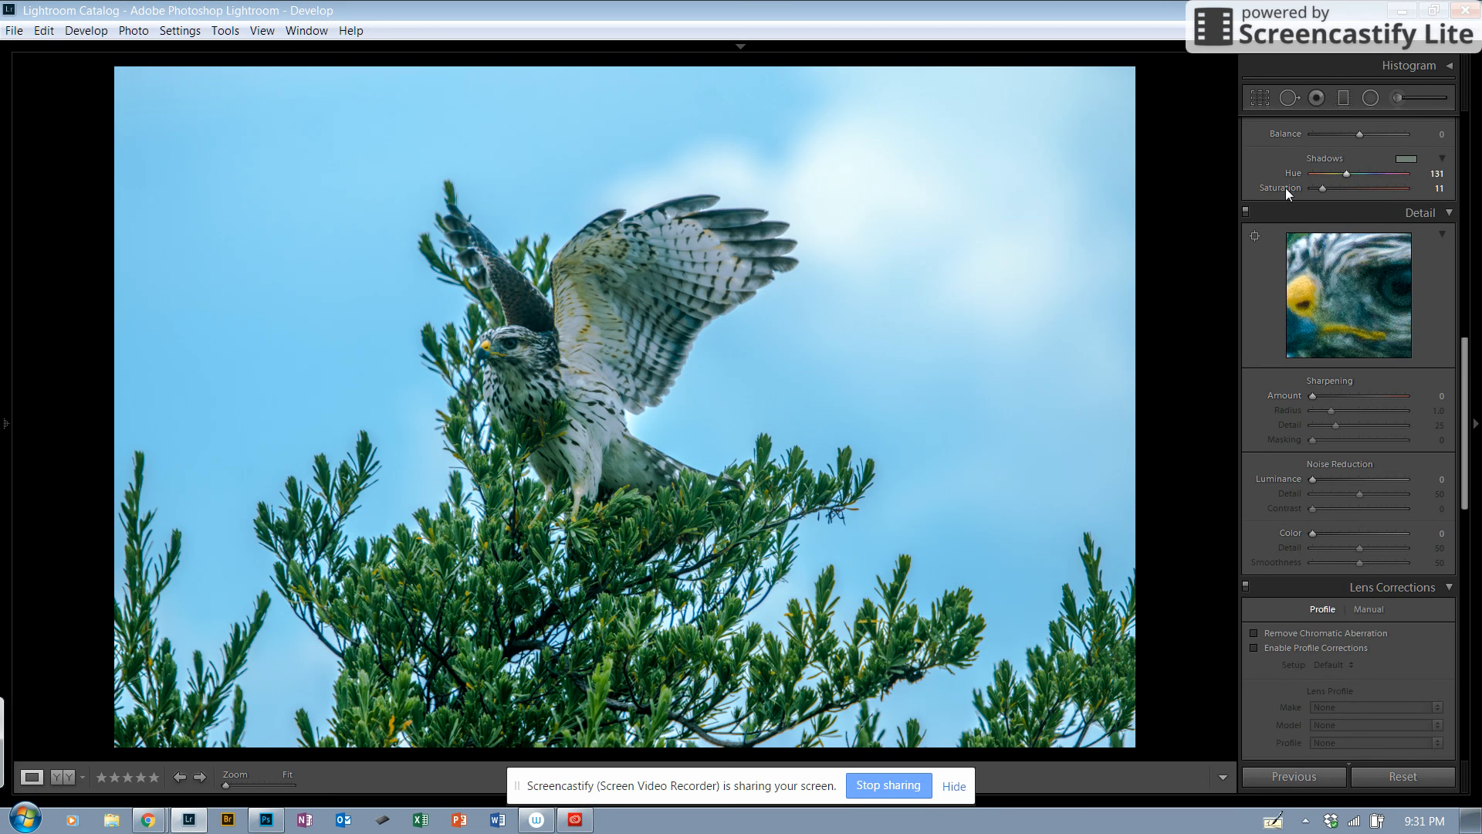
# Step: Aim the detail preview at the hawk's beak and eye, and set the sharpening amount to 81
pyautogui.click(1256, 235)
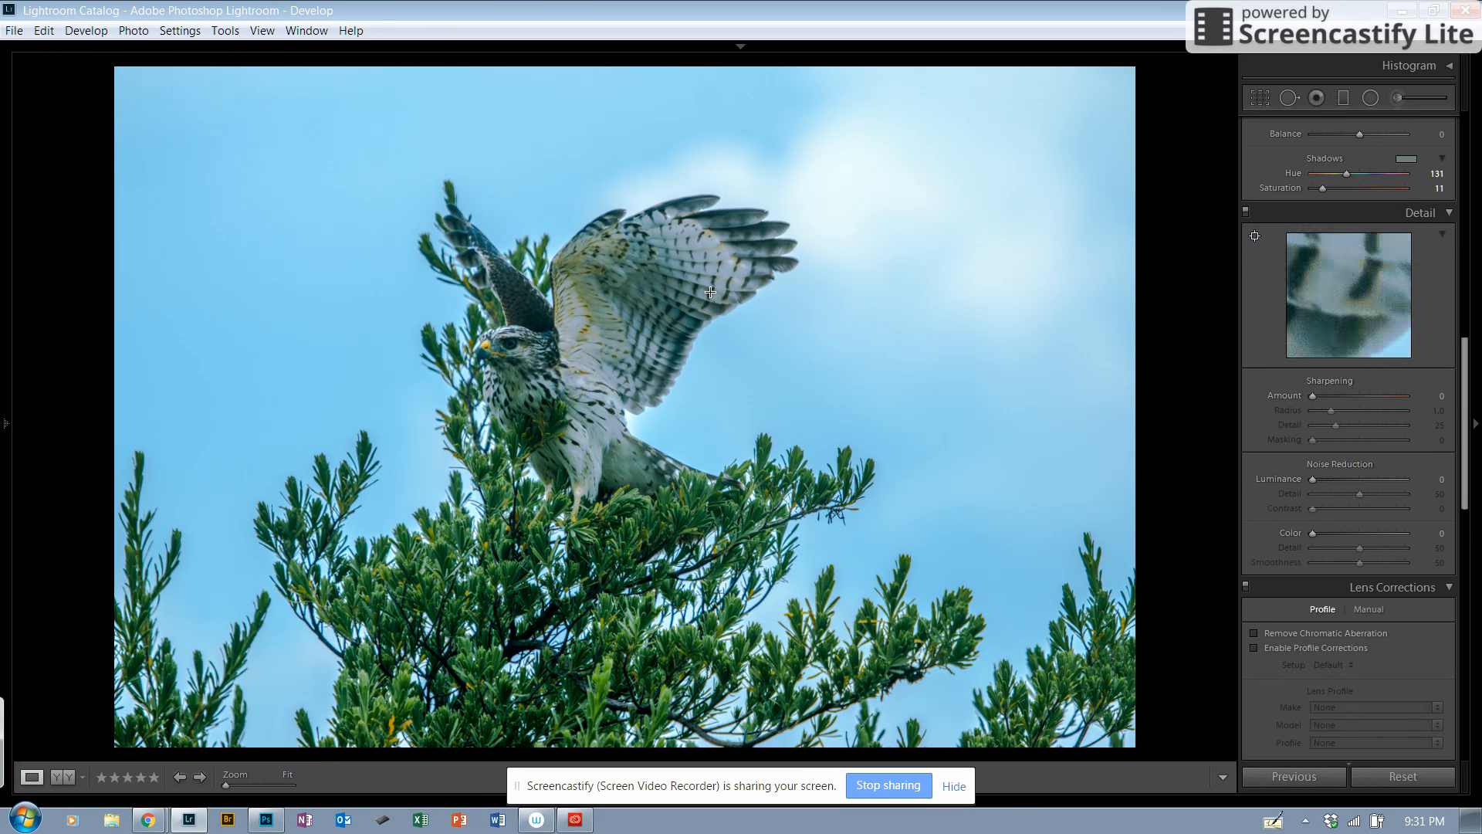
pyautogui.click(497, 341)
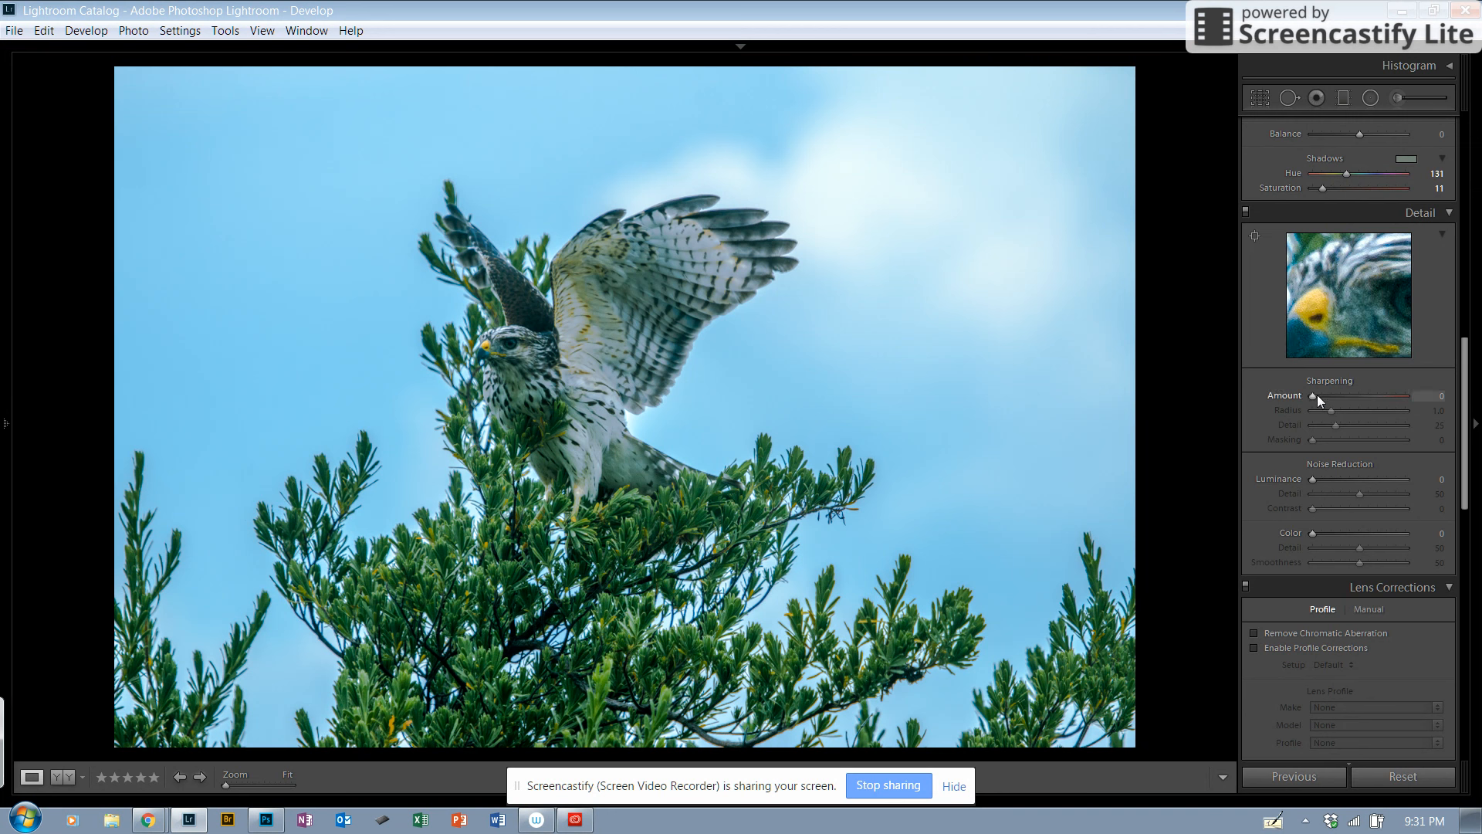
pyautogui.moveTo(1311, 395); pyautogui.dragTo(1314, 394)
pyautogui.moveTo(1313, 393); pyautogui.dragTo(1364, 391)
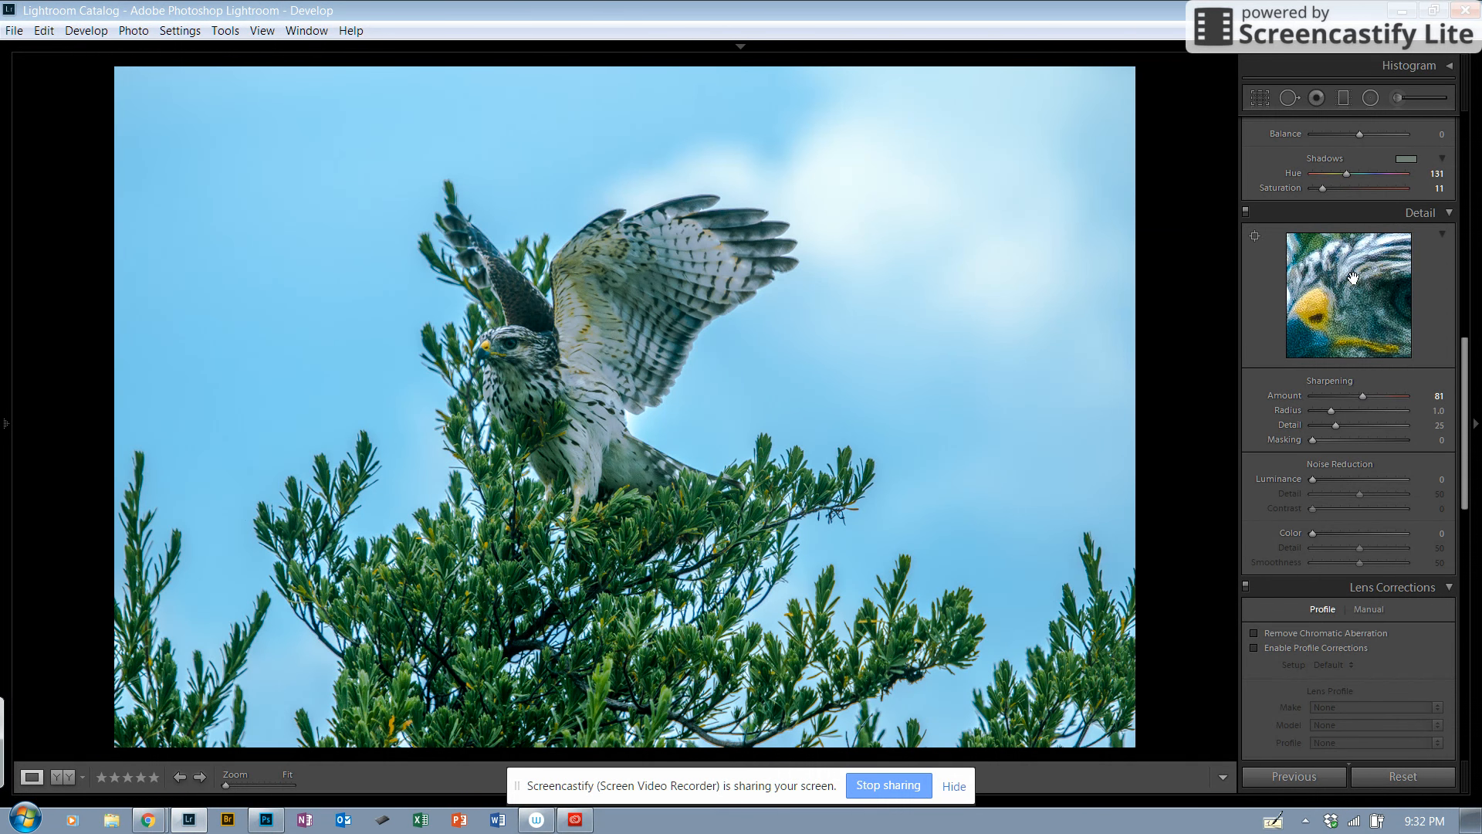
# Step: Set the sharpening masking to 83 using the mask preview, and the luminance noise reduction to 30
pyautogui.keyDown('alt'); pyautogui.click(1312, 443); pyautogui.keyUp('alt')
pyautogui.moveTo(1314, 442); pyautogui.dragTo(1382, 432)
pyautogui.moveTo(1383, 440); pyautogui.dragTo(1387, 438)
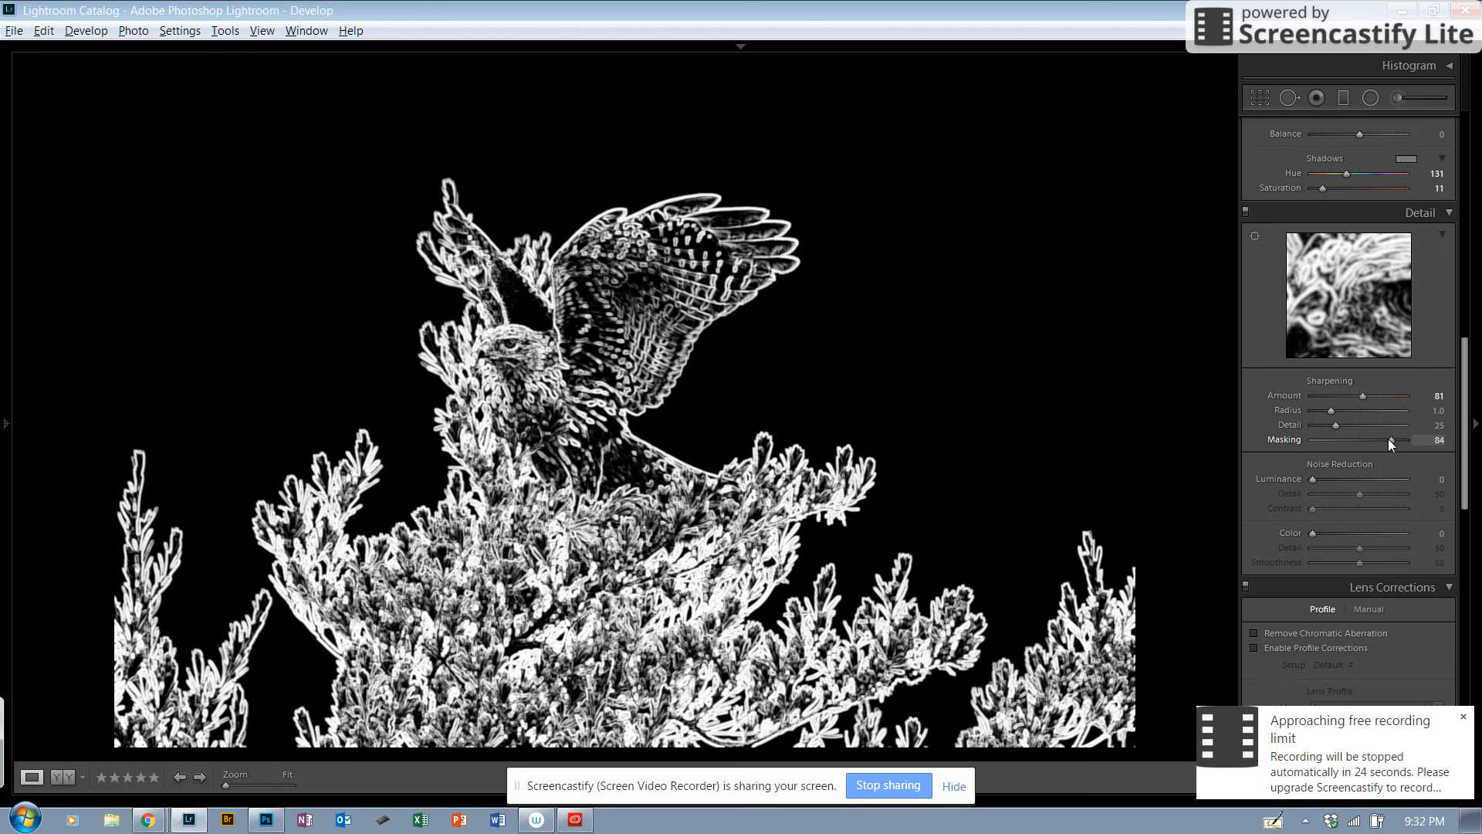
pyautogui.moveTo(1388, 439); pyautogui.dragTo(1386, 438)
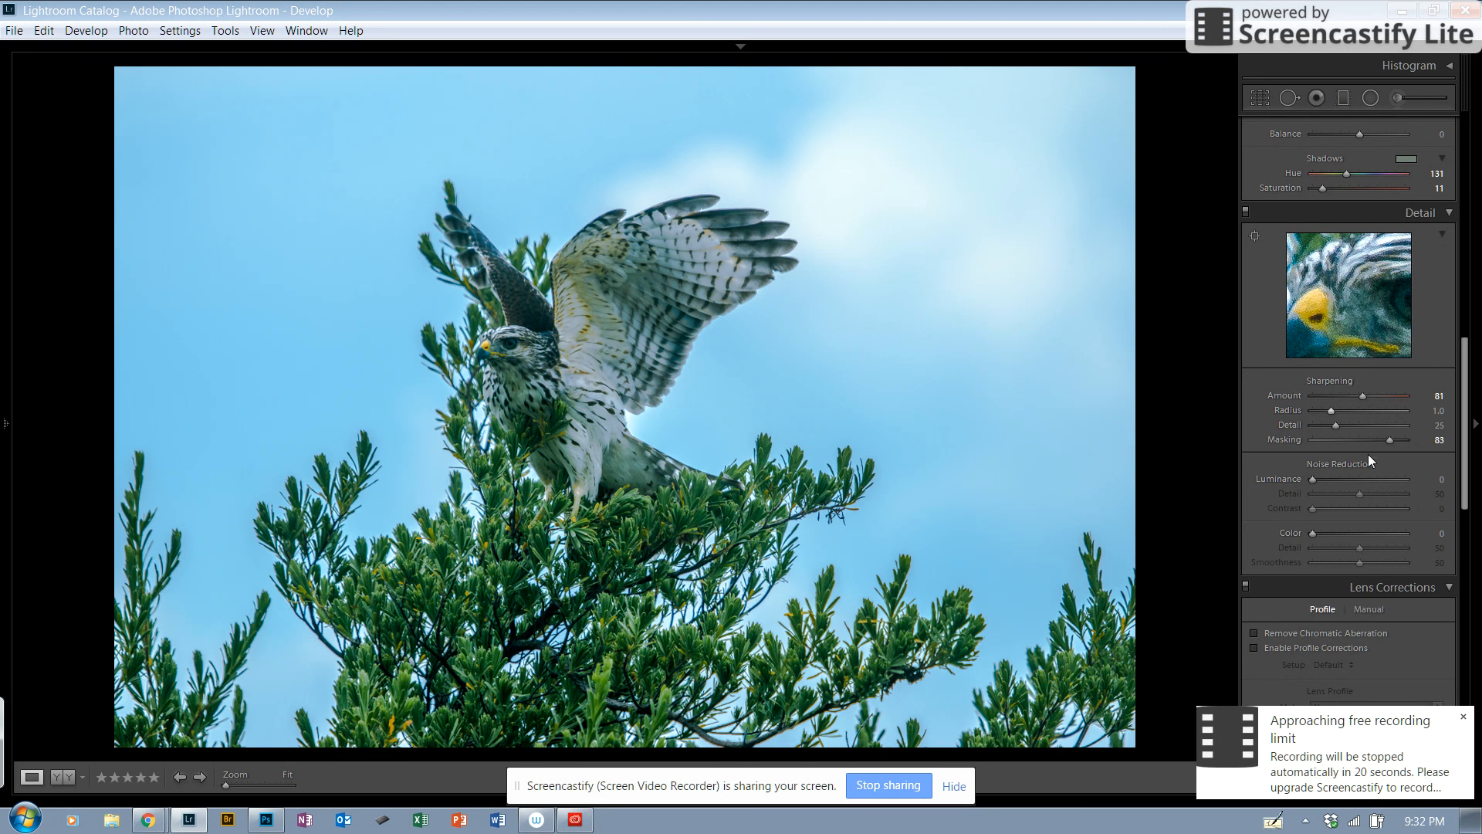
pyautogui.moveTo(1314, 477); pyautogui.dragTo(1342, 479)
# Step: Turn on chromatic aberration removal and lens profile corrections
pyautogui.scroll(-3, 1350, 463)
pyautogui.click(1254, 477)
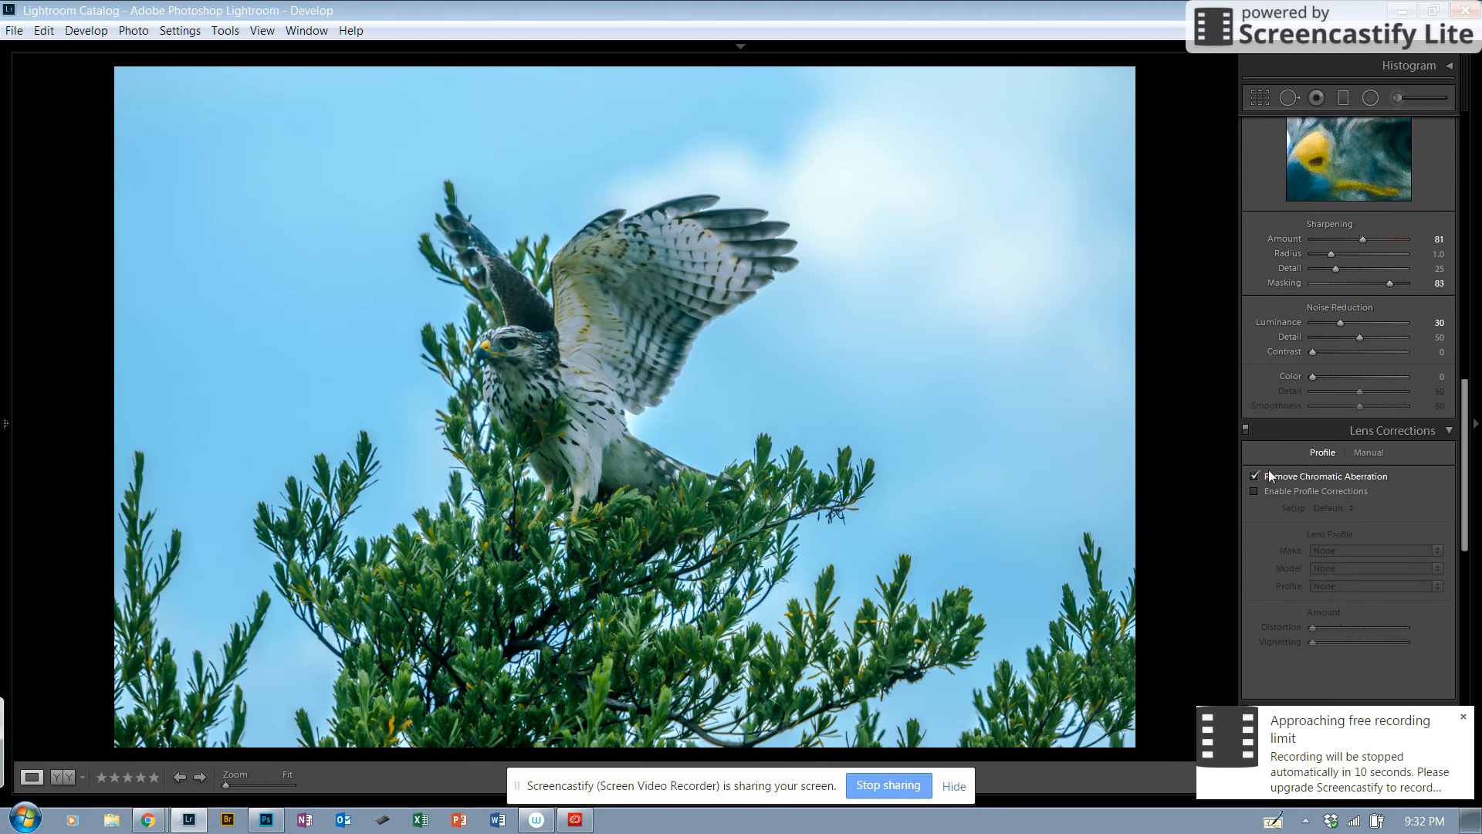
pyautogui.click(1254, 491)
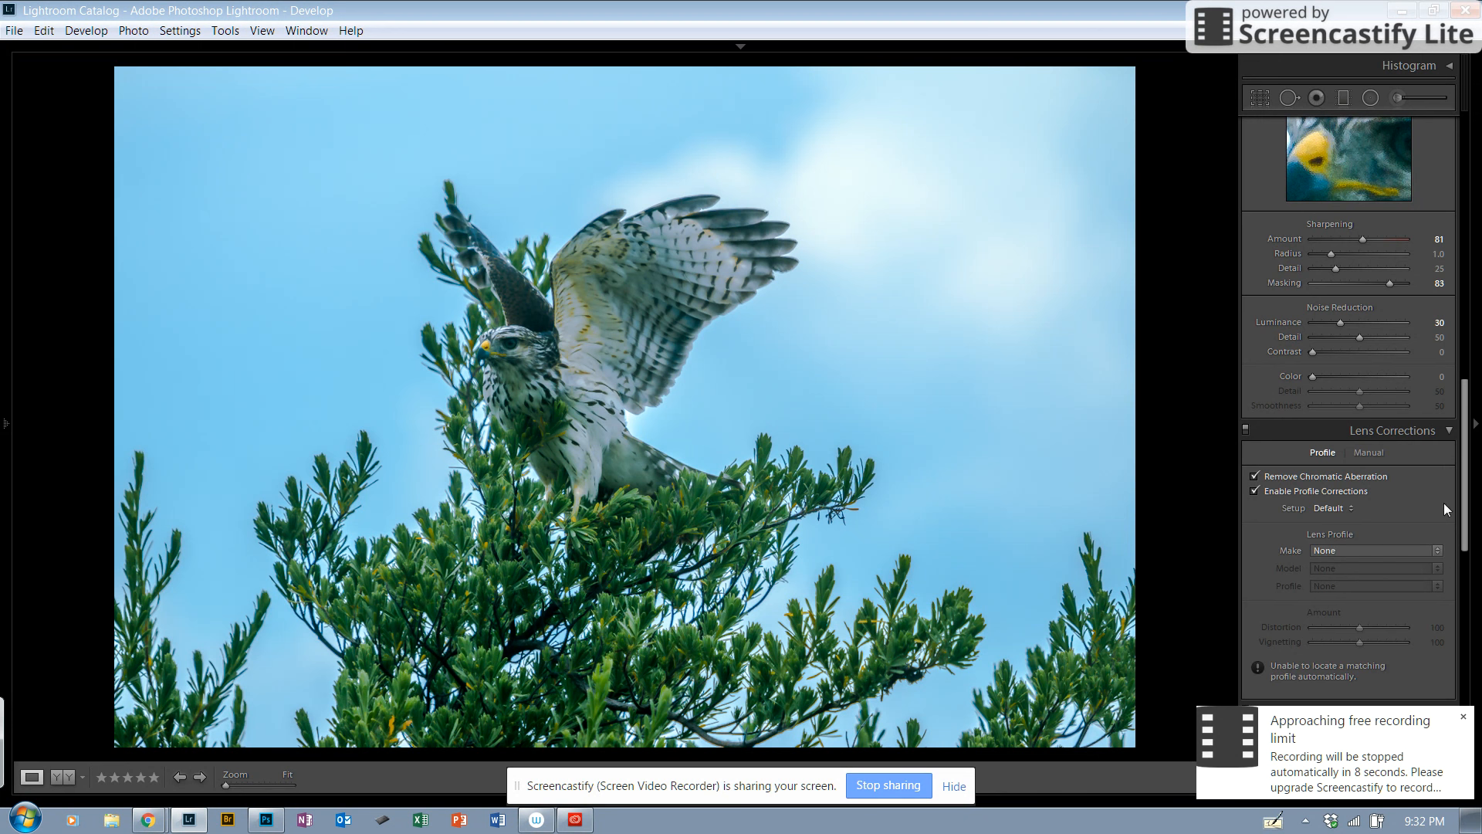
# Step: Set the lens profile make to Canon and open the choice of lens models
pyautogui.click(1434, 547)
pyautogui.click(1388, 604)
pyautogui.click(1437, 568)
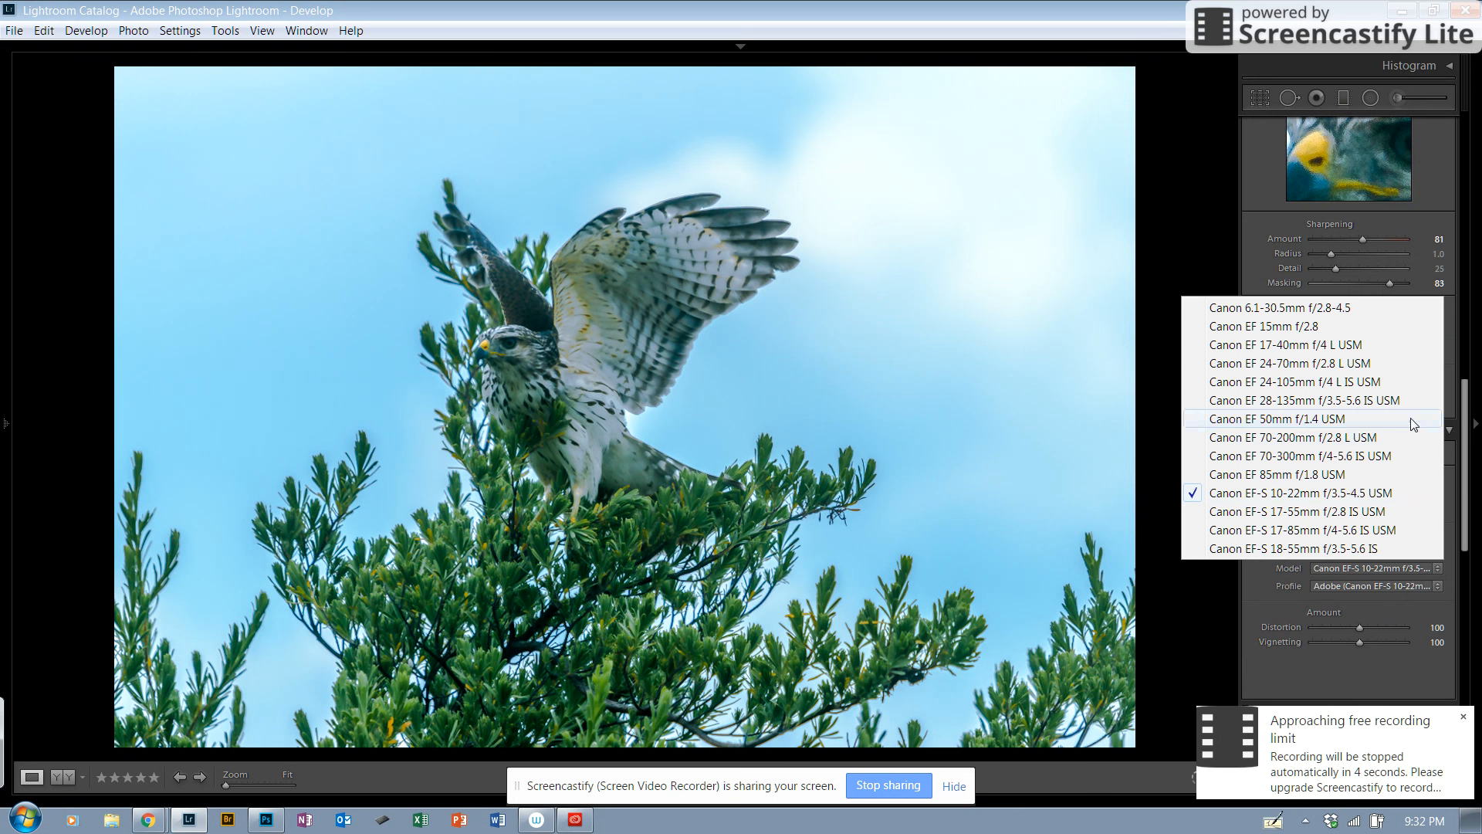